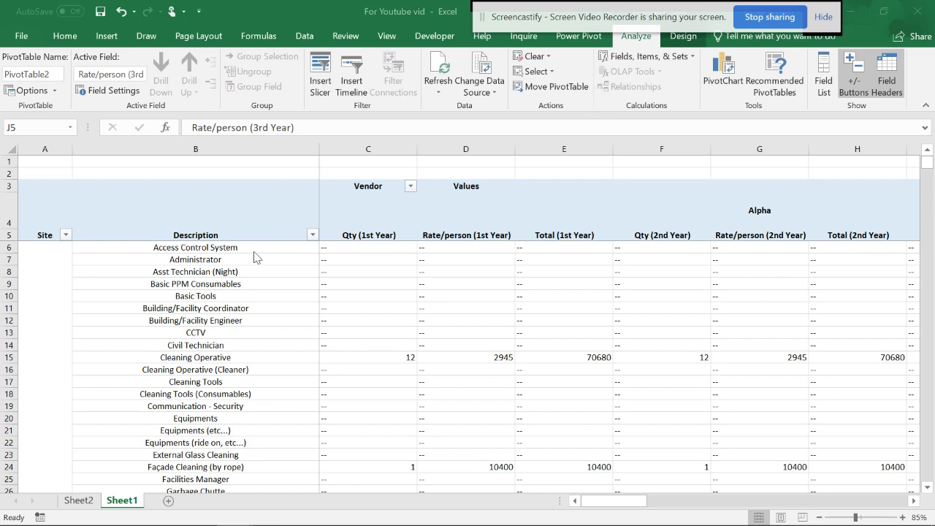
- Inspect the First Round of Comparison 2 query's load settings, leaving them unchanged
{"action": "scroll", "coordinate": [209, 263], "scroll_direction": "down", "scroll_amount": 6}
{"action": "scroll", "coordinate": [211, 266], "scroll_direction": "up", "scroll_amount": 6}
{"action": "left_click", "coordinate": [305, 36]}
{"action": "left_click", "coordinate": [305, 57]}
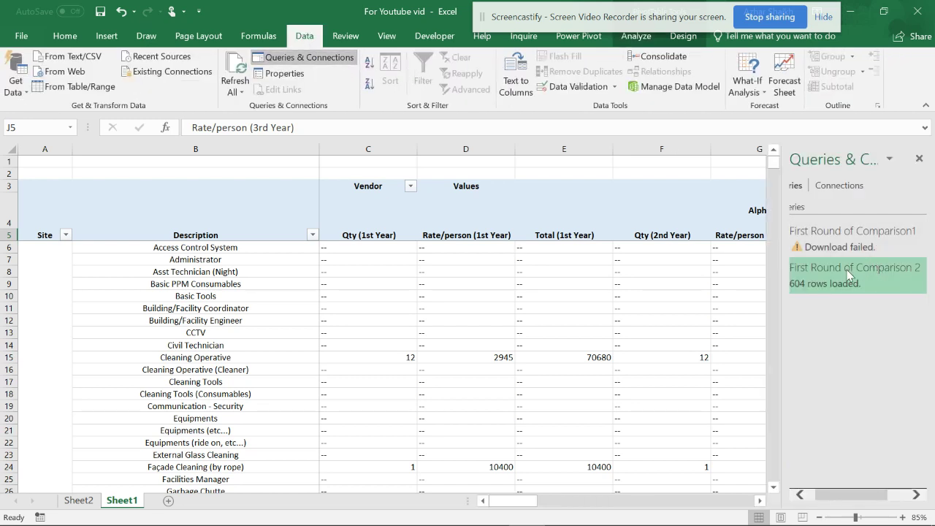
{"action": "right_click", "coordinate": [849, 274]}
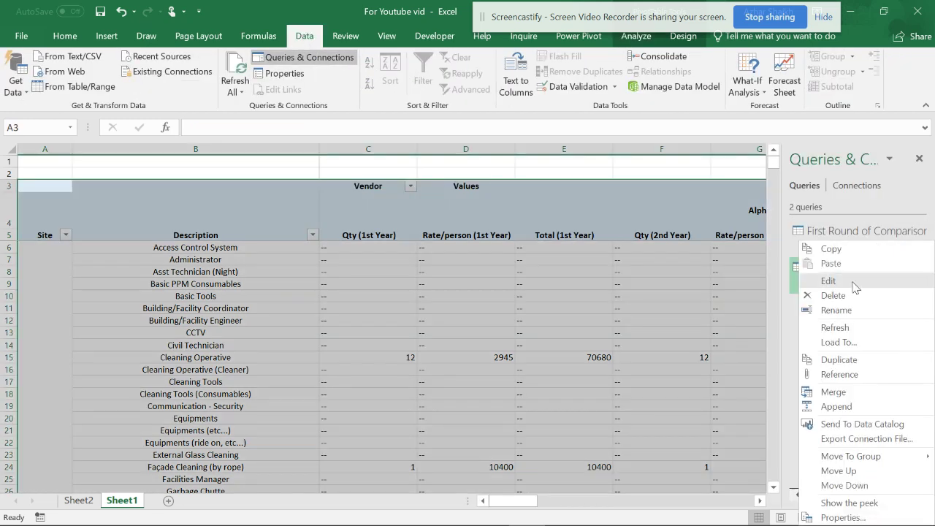
{"action": "left_click", "coordinate": [840, 341]}
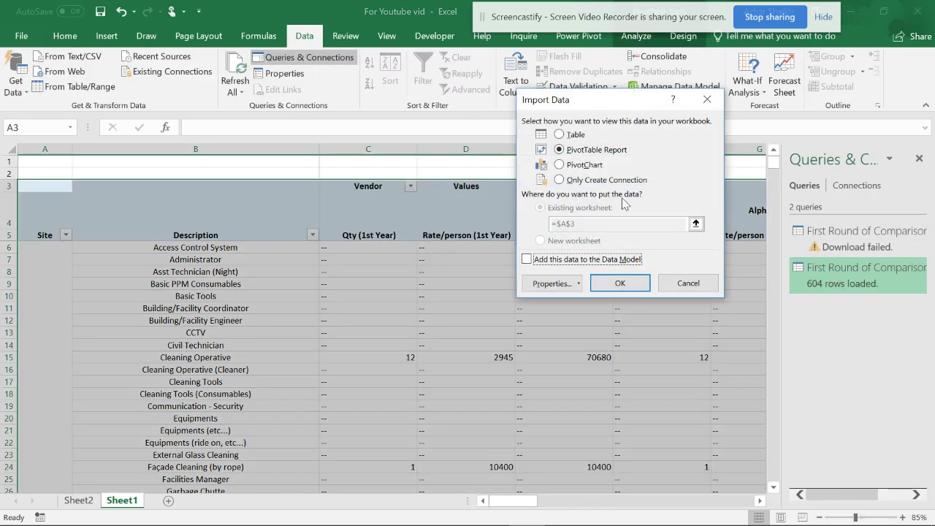
{"action": "left_click", "coordinate": [684, 283]}
{"action": "left_click", "coordinate": [241, 235]}
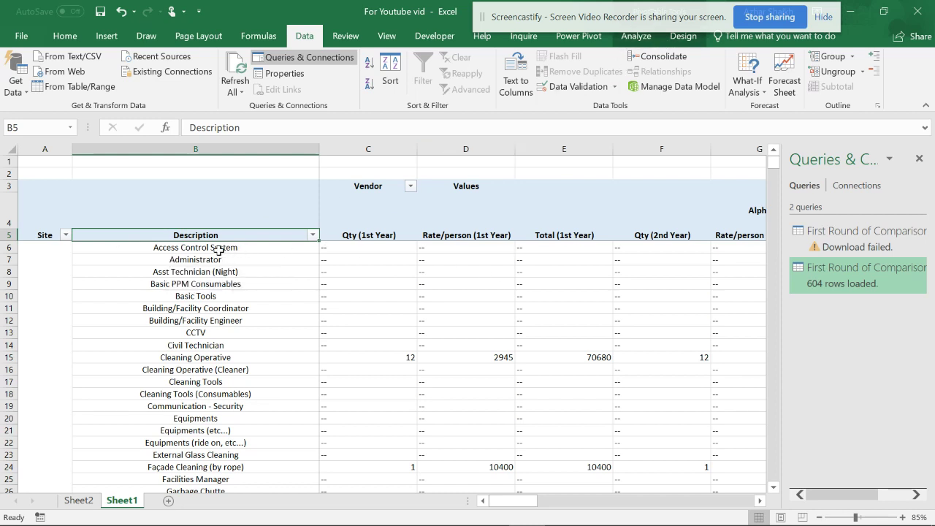
{"action": "left_click", "coordinate": [919, 158]}
- Set the pivot's empty-cell value to '--' with leading spaces so it appears centred
{"action": "left_click_drag", "start_coordinate": [599, 504], "coordinate": [515, 504]}
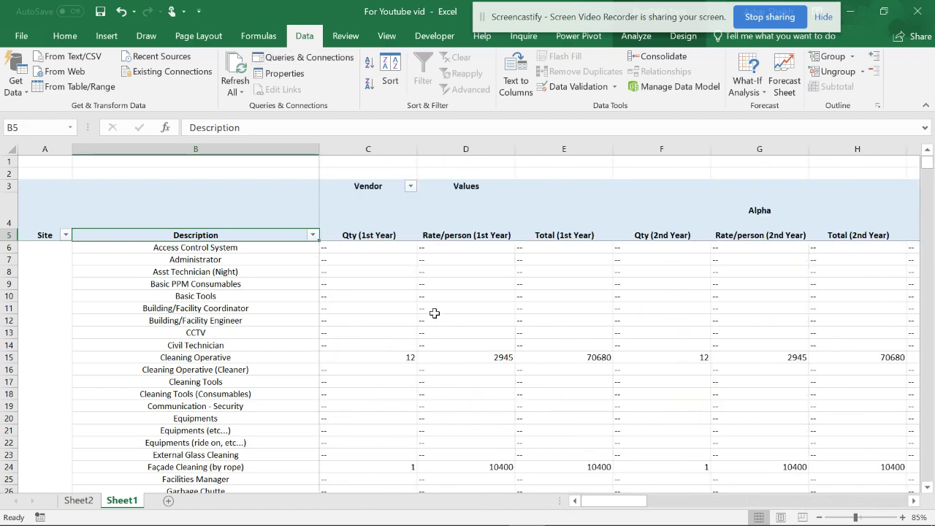
{"action": "left_click", "coordinate": [337, 247]}
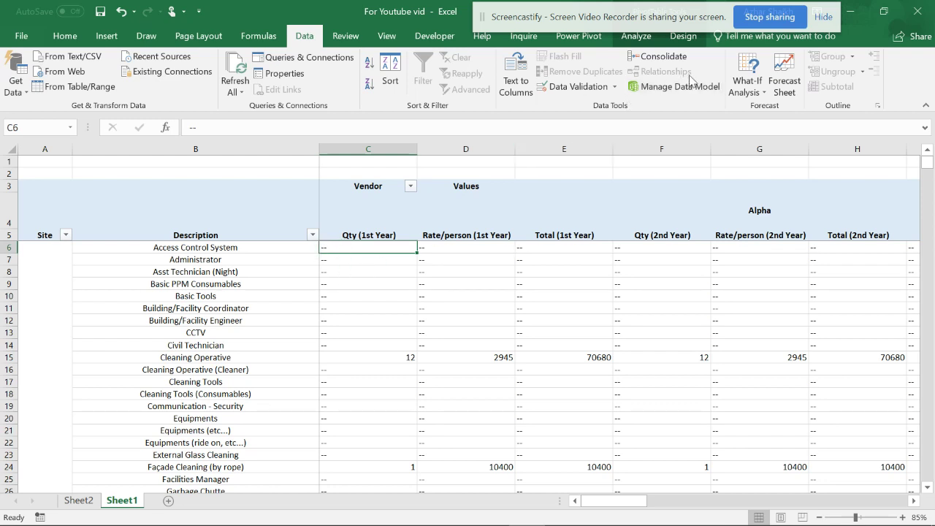
{"action": "left_click", "coordinate": [636, 38]}
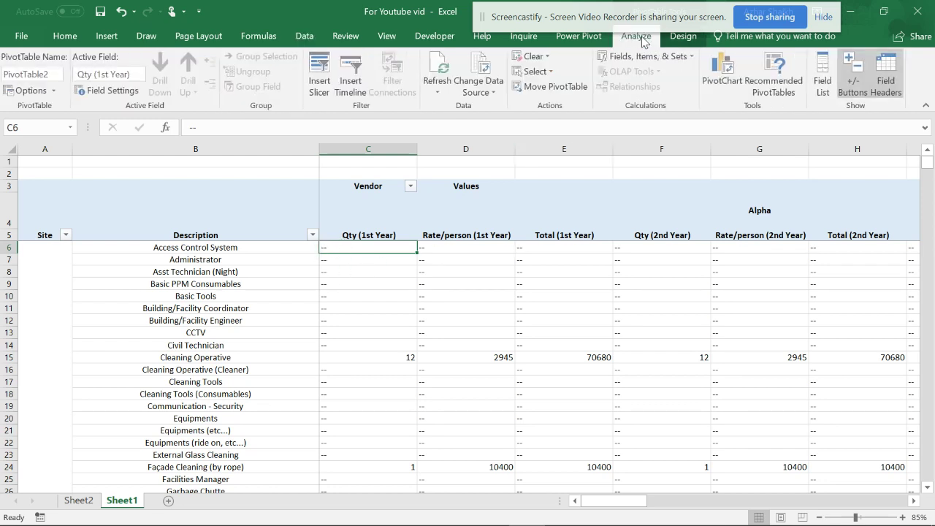
{"action": "left_click", "coordinate": [33, 90]}
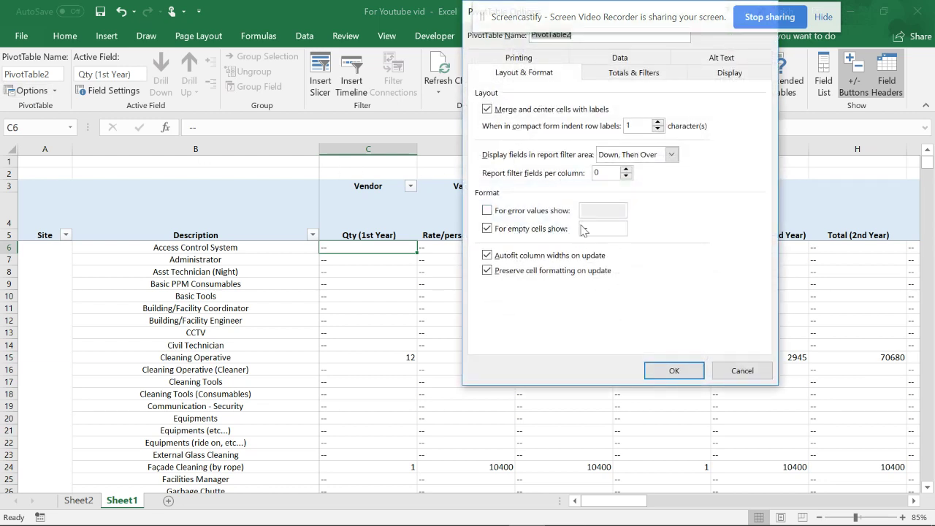
{"action": "left_click", "coordinate": [583, 229]}
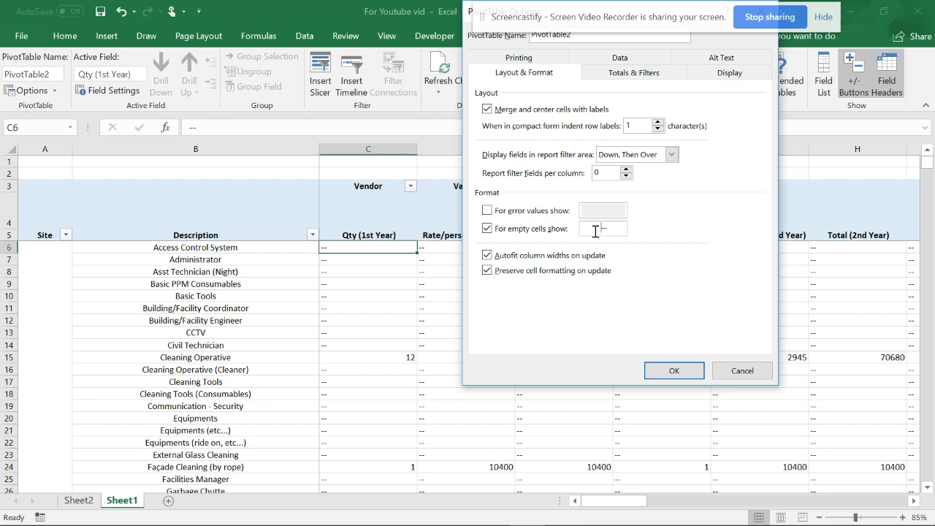
{"action": "left_click", "coordinate": [656, 363]}
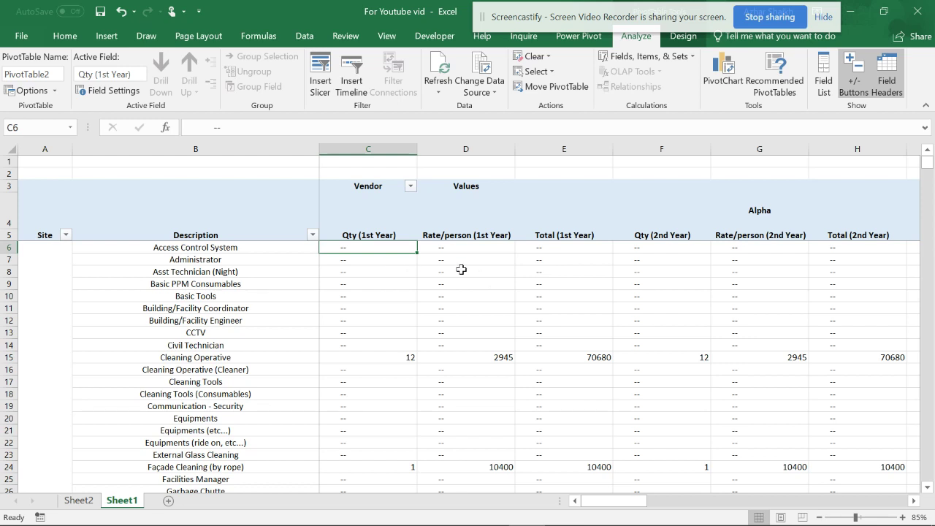
- Left-align the Description column B and apply Merge & Center to the Site column A
{"action": "left_click", "coordinate": [55, 225]}
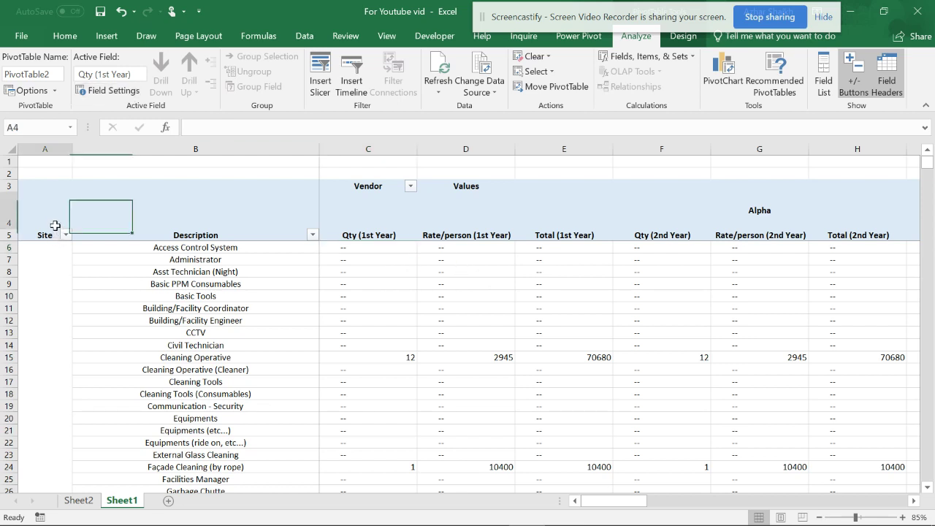
{"action": "left_click", "coordinate": [43, 184]}
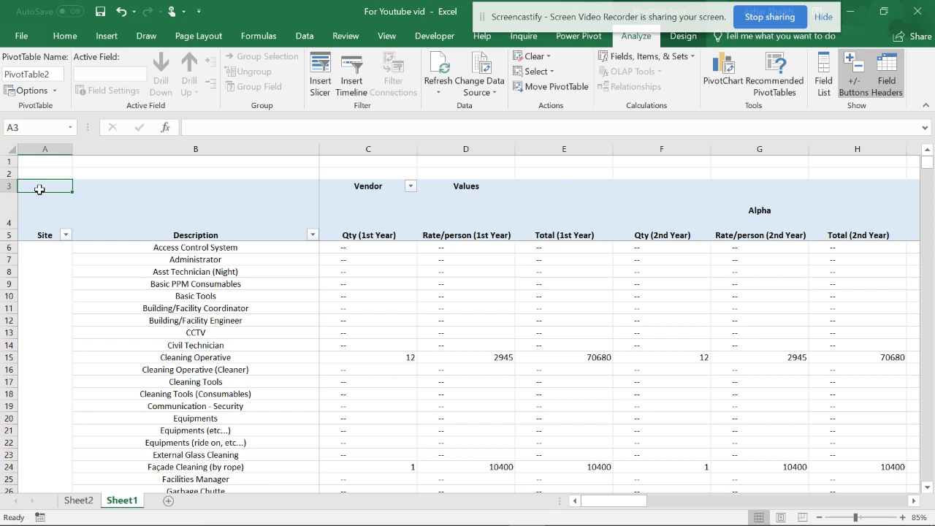
{"action": "left_click", "coordinate": [176, 200]}
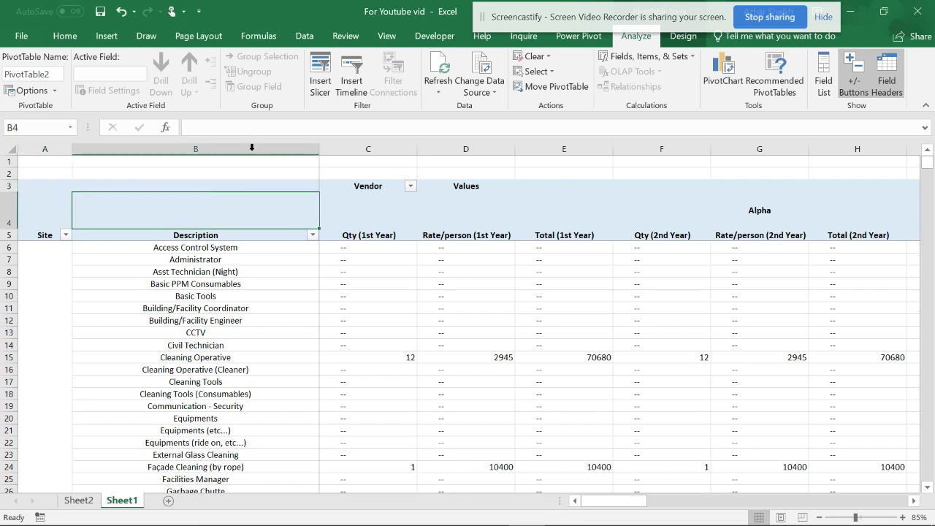
{"action": "left_click", "coordinate": [149, 149]}
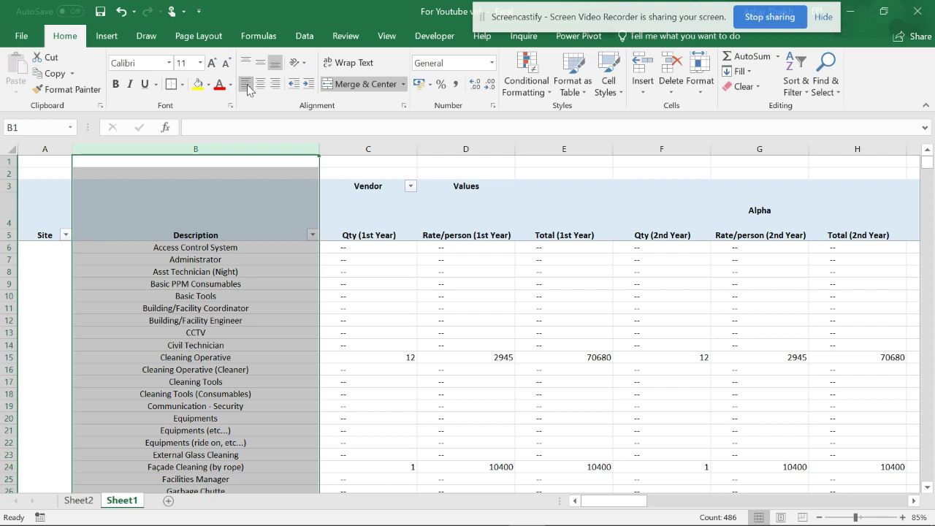
{"action": "left_click", "coordinate": [246, 84]}
{"action": "left_click", "coordinate": [59, 173]}
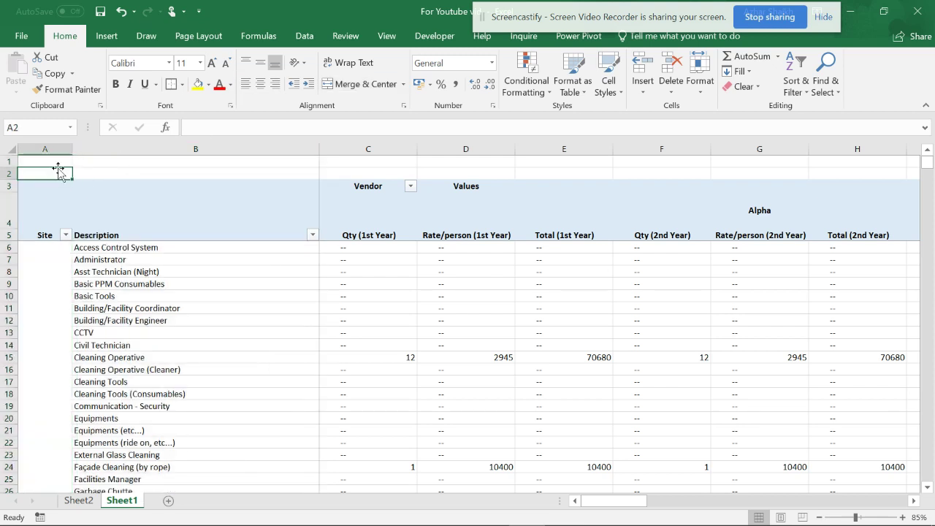
{"action": "left_click", "coordinate": [55, 149]}
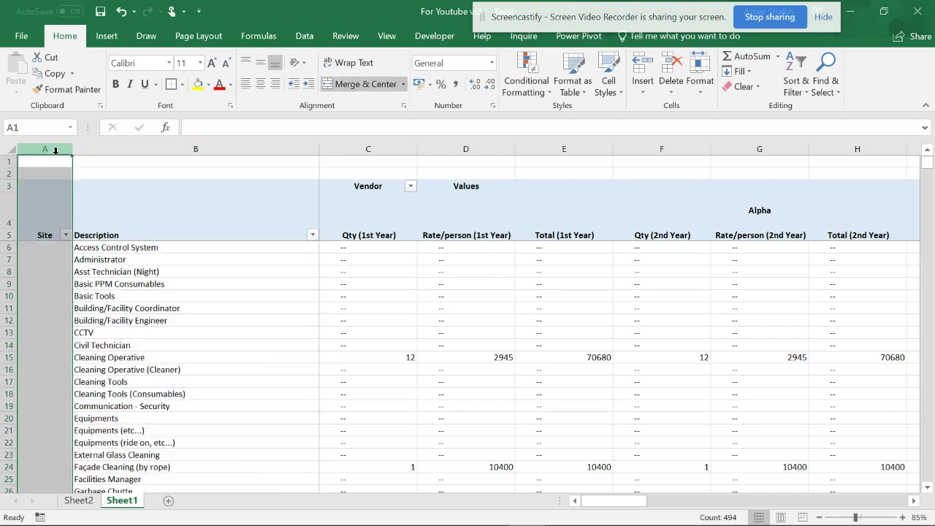
{"action": "left_click", "coordinate": [338, 98]}
- Narrow every column on the sheet to one smaller shared width
{"action": "scroll", "coordinate": [91, 249], "scroll_direction": "down", "scroll_amount": 8}
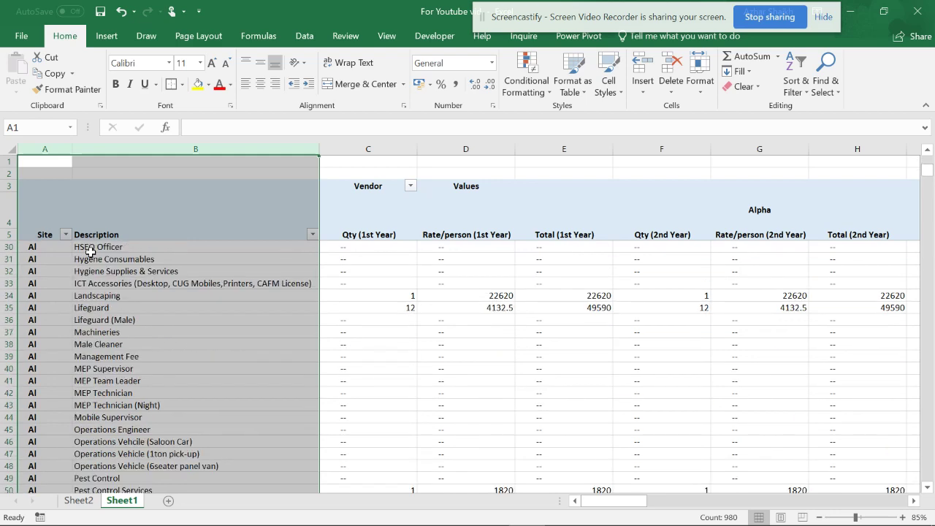
{"action": "scroll", "coordinate": [90, 250], "scroll_direction": "up", "scroll_amount": 8}
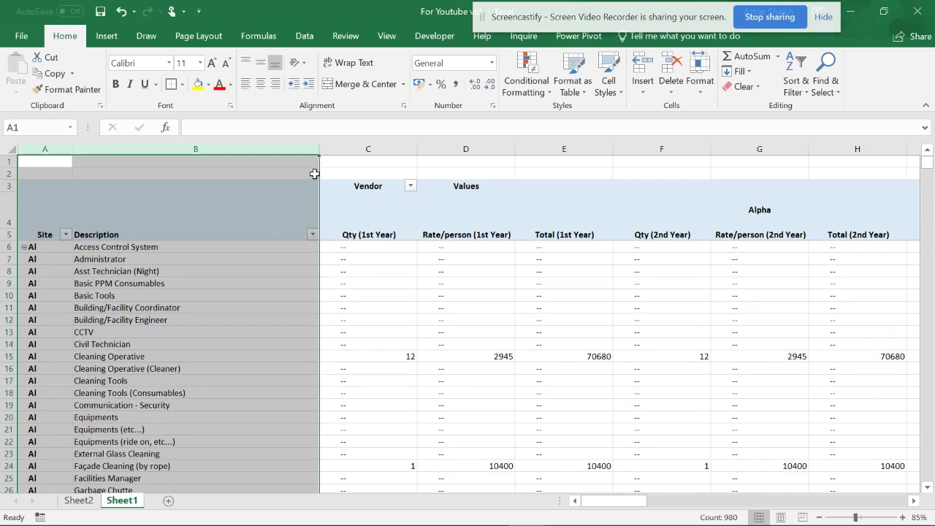
{"action": "left_click_drag", "start_coordinate": [319, 153], "coordinate": [245, 155]}
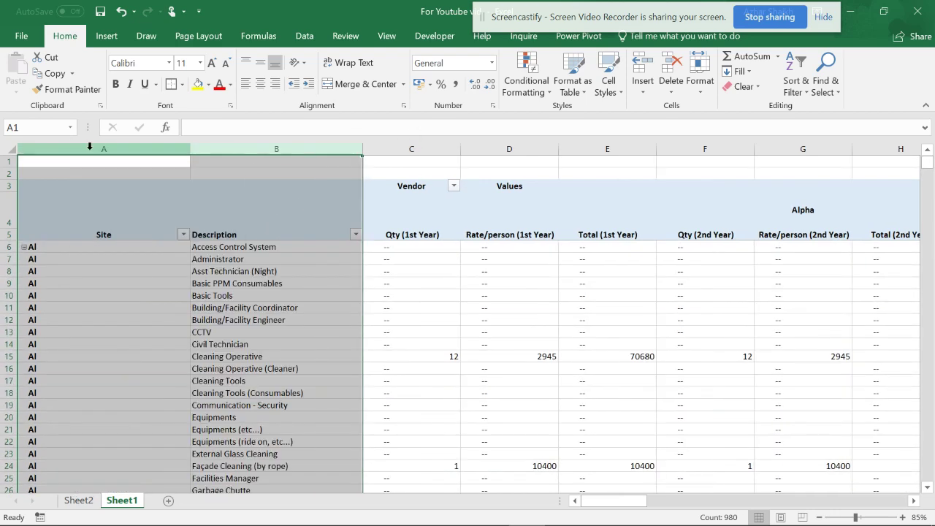
{"action": "left_click", "coordinate": [9, 150]}
{"action": "left_click_drag", "start_coordinate": [189, 150], "coordinate": [54, 156]}
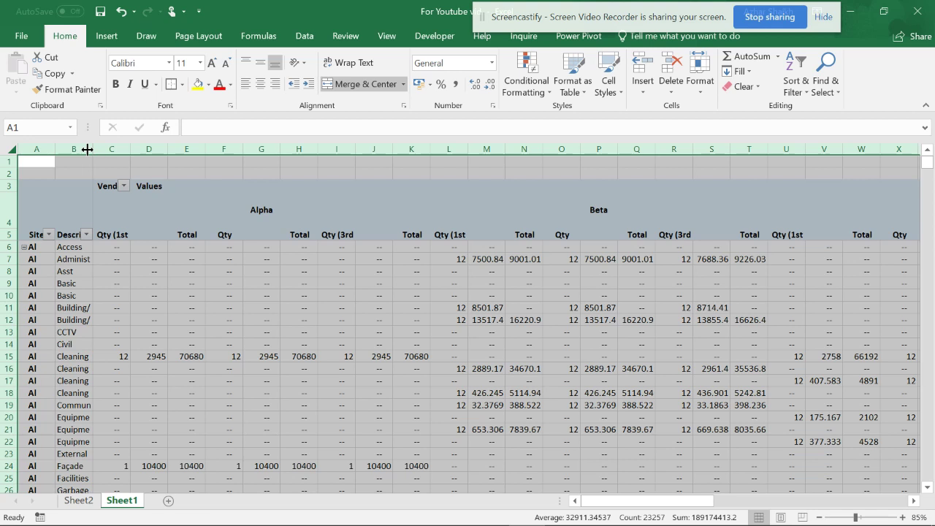
{"action": "left_click_drag", "start_coordinate": [57, 148], "coordinate": [53, 148]}
- Autofit the Description column B to its full text, then narrow it somewhat
{"action": "left_click", "coordinate": [76, 150]}
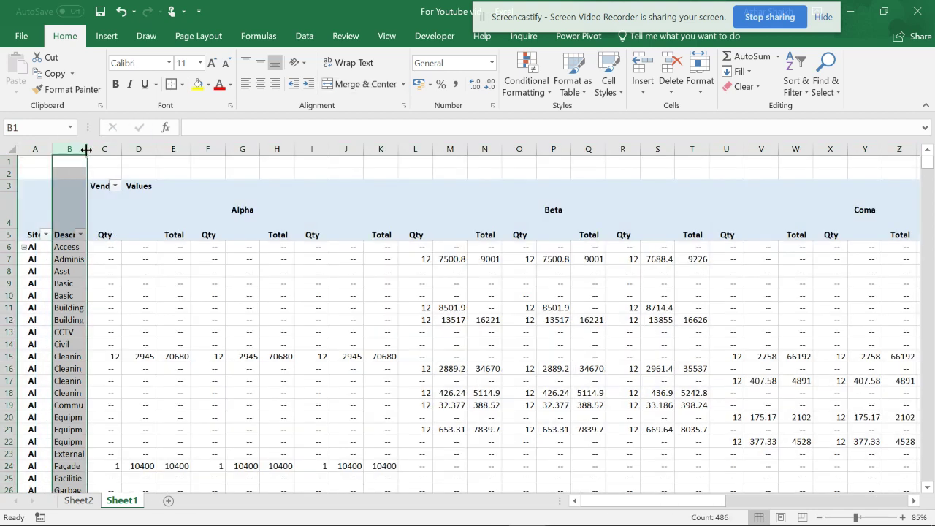
{"action": "double_click", "coordinate": [88, 149]}
{"action": "left_click_drag", "start_coordinate": [298, 148], "coordinate": [157, 149]}
{"action": "left_click", "coordinate": [255, 284]}
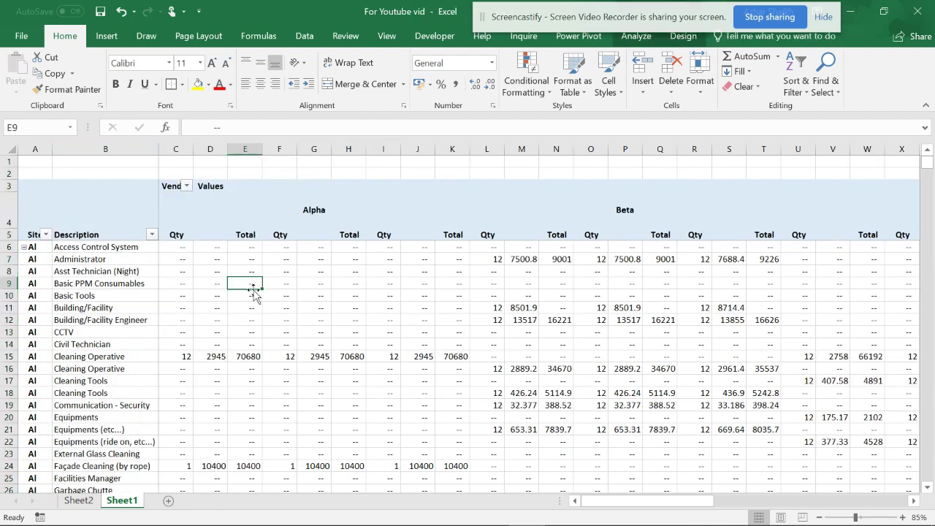
- Put a thick outside border around the Alpha vendor block and select the Beta header block L4:T5
{"action": "scroll", "coordinate": [257, 288], "scroll_direction": "down", "scroll_amount": 3}
{"action": "scroll", "coordinate": [274, 271], "scroll_direction": "up", "scroll_amount": 2}
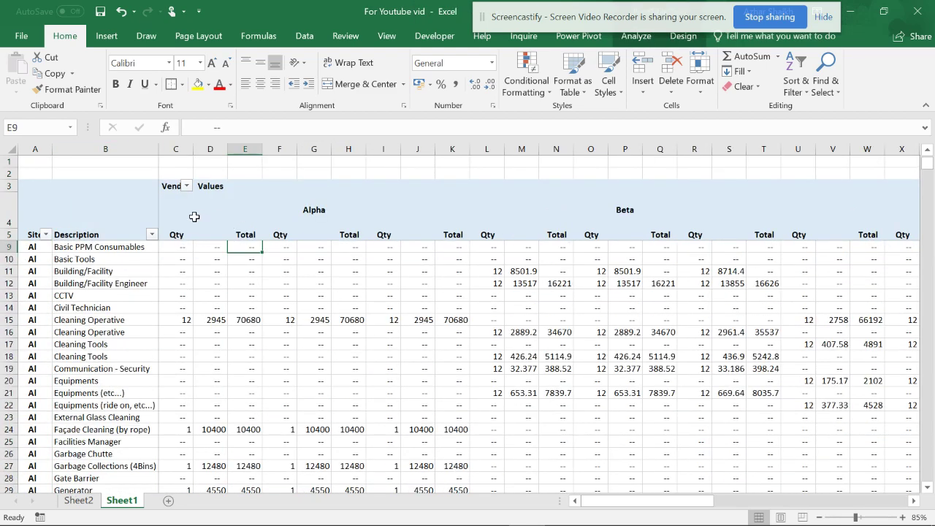
{"action": "left_click_drag", "start_coordinate": [192, 215], "coordinate": [428, 466]}
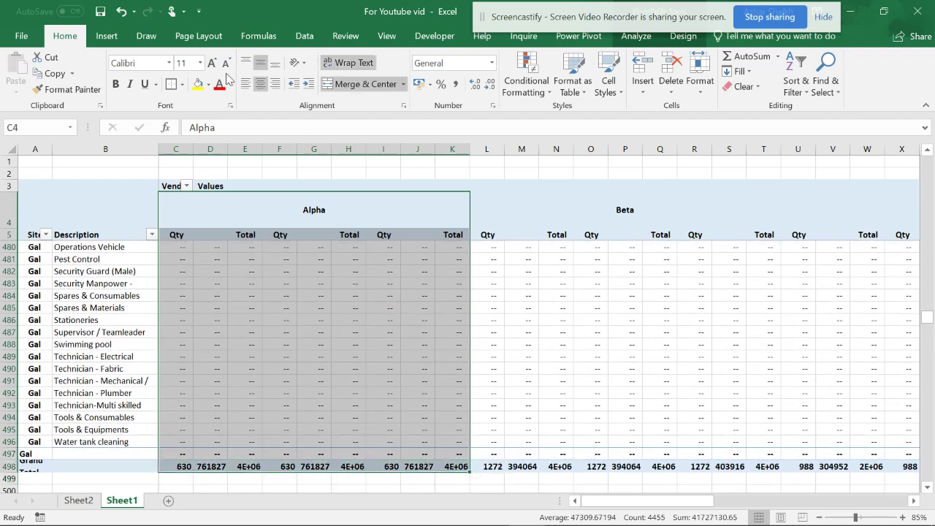
{"action": "left_click", "coordinate": [182, 84]}
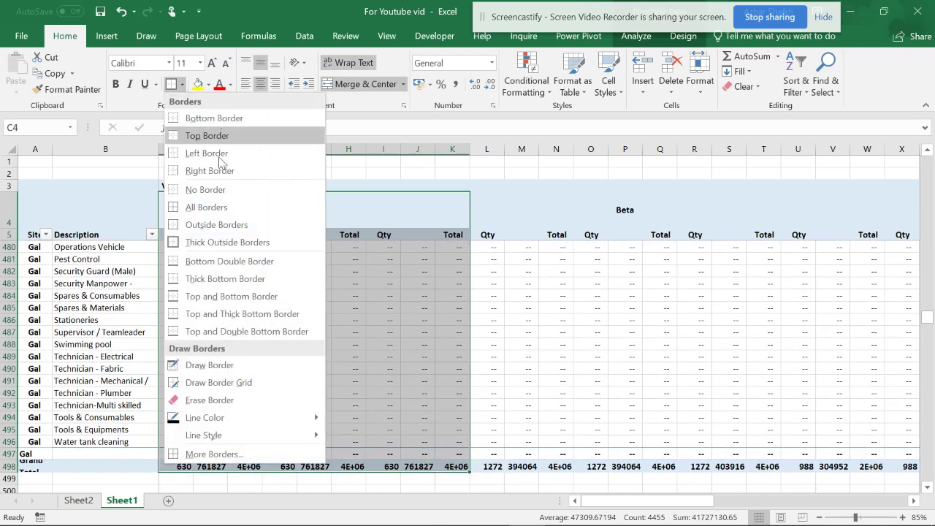
{"action": "left_click", "coordinate": [197, 242]}
{"action": "scroll", "coordinate": [322, 226], "scroll_direction": "up", "scroll_amount": 5}
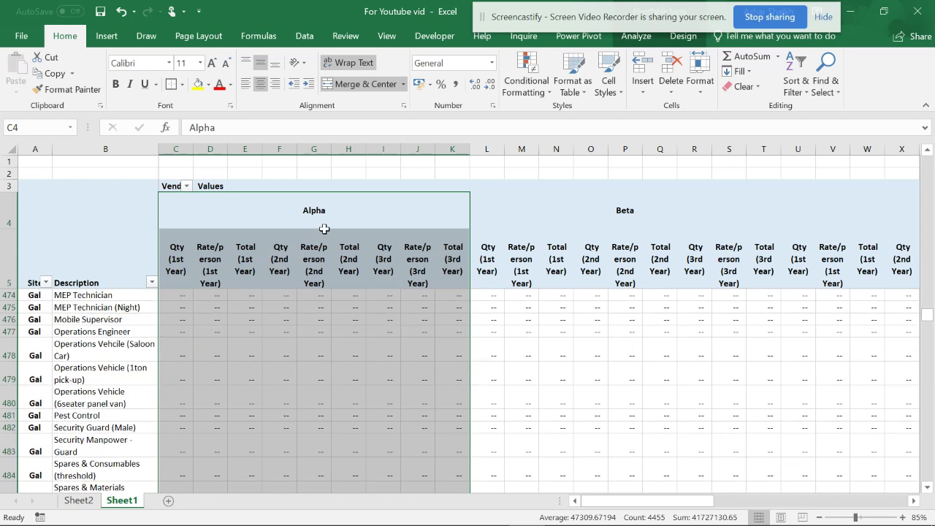
{"action": "left_click", "coordinate": [205, 201]}
{"action": "left_click_drag", "start_coordinate": [494, 197], "coordinate": [511, 306]}
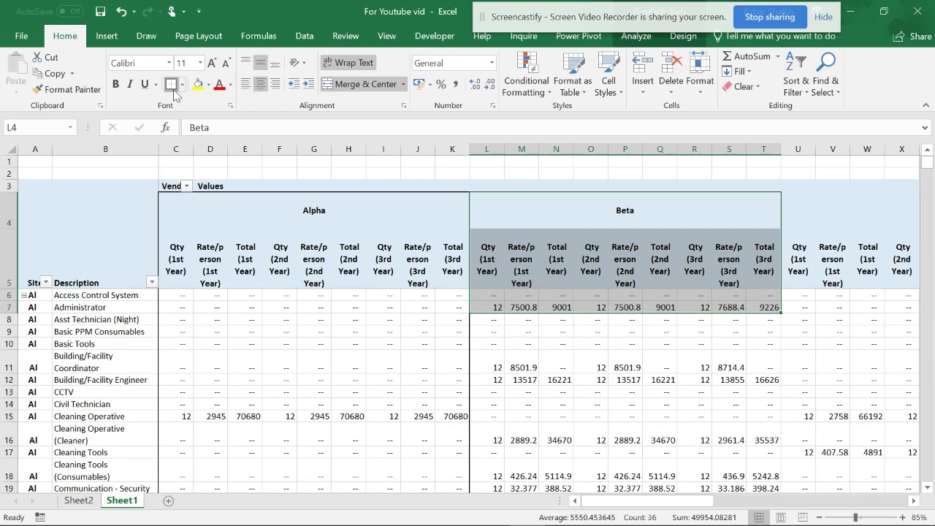
{"action": "left_click", "coordinate": [300, 262]}
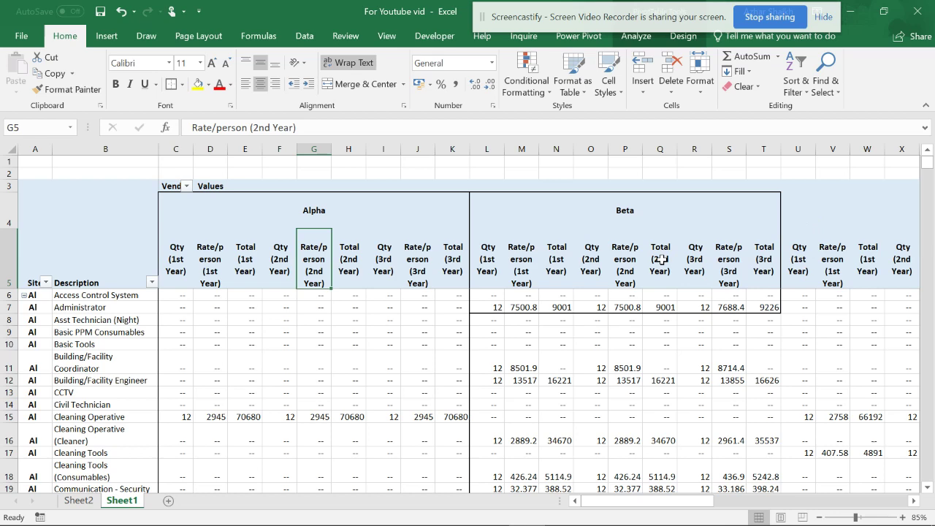
{"action": "left_click", "coordinate": [803, 195]}
{"action": "left_click_drag", "start_coordinate": [803, 195], "coordinate": [913, 297]}
{"action": "left_click", "coordinate": [252, 217]}
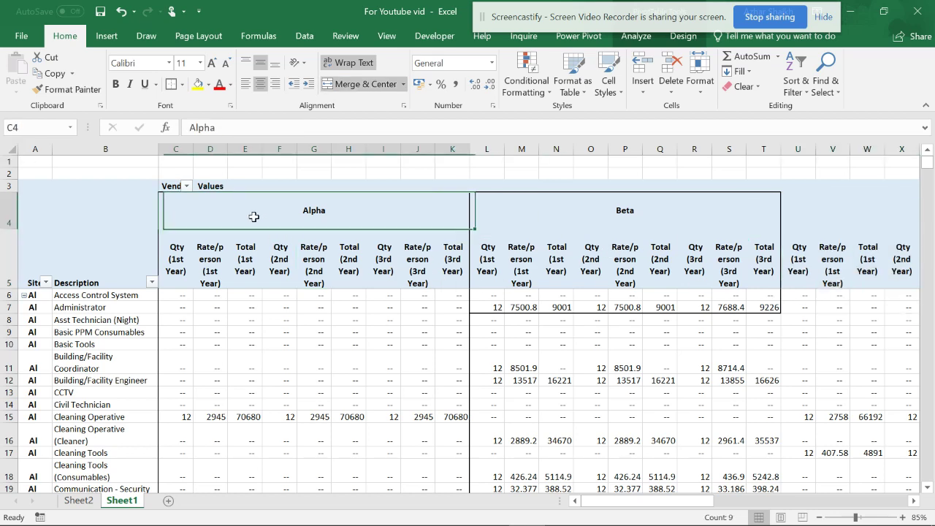
{"action": "scroll", "coordinate": [236, 211], "scroll_direction": "down", "scroll_amount": 2}
{"action": "scroll", "coordinate": [239, 213], "scroll_direction": "up", "scroll_amount": 2}
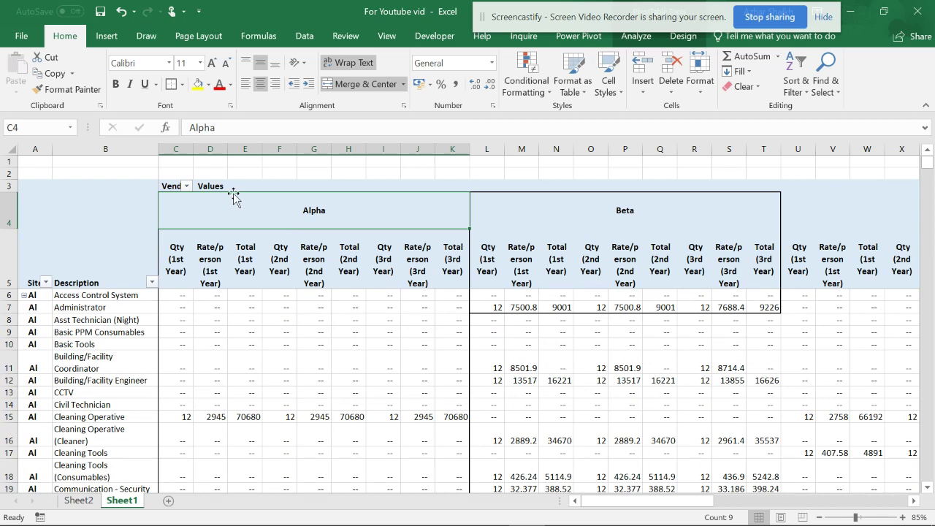
{"action": "left_click", "coordinate": [234, 192]}
{"action": "left_click", "coordinate": [526, 241]}
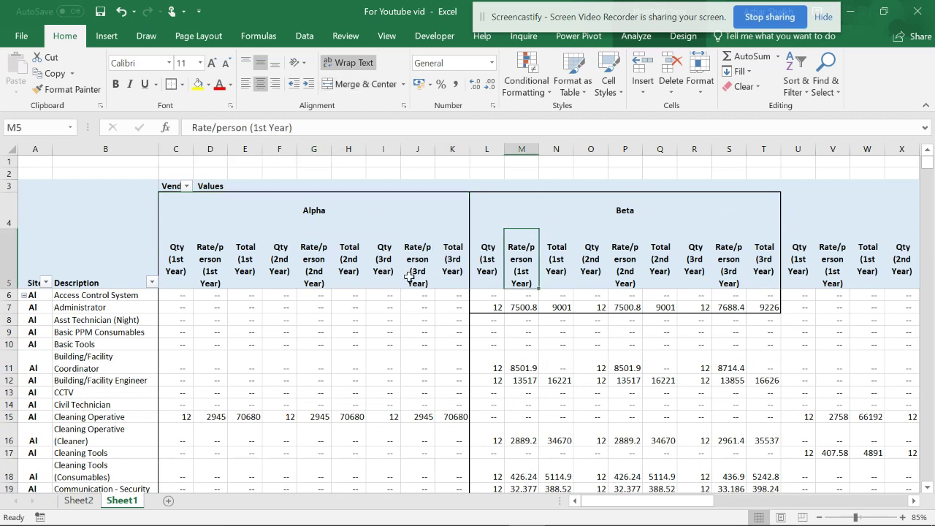
{"action": "left_click", "coordinate": [406, 259]}
{"action": "left_click", "coordinate": [264, 206]}
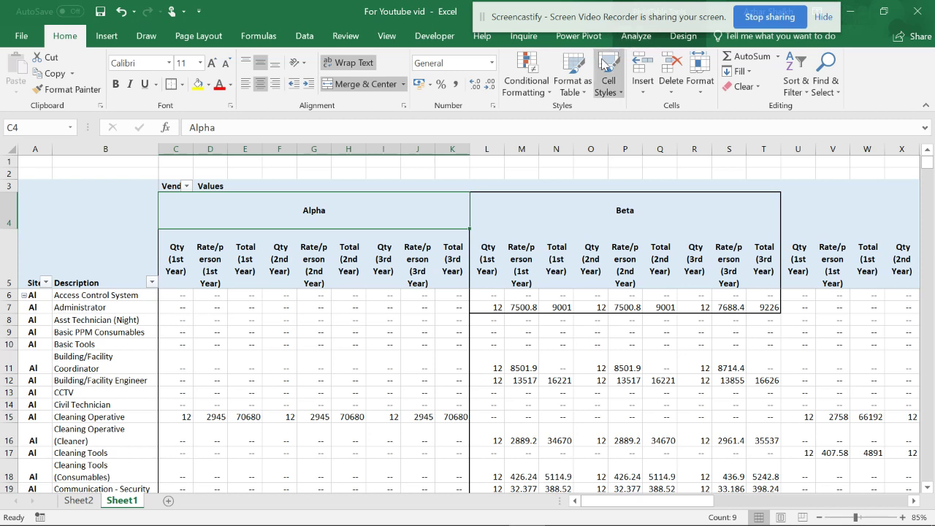
{"action": "key", "text": "ctrl+i"}
{"action": "key", "text": "ctrl+i"}
{"action": "left_click", "coordinate": [336, 269]}
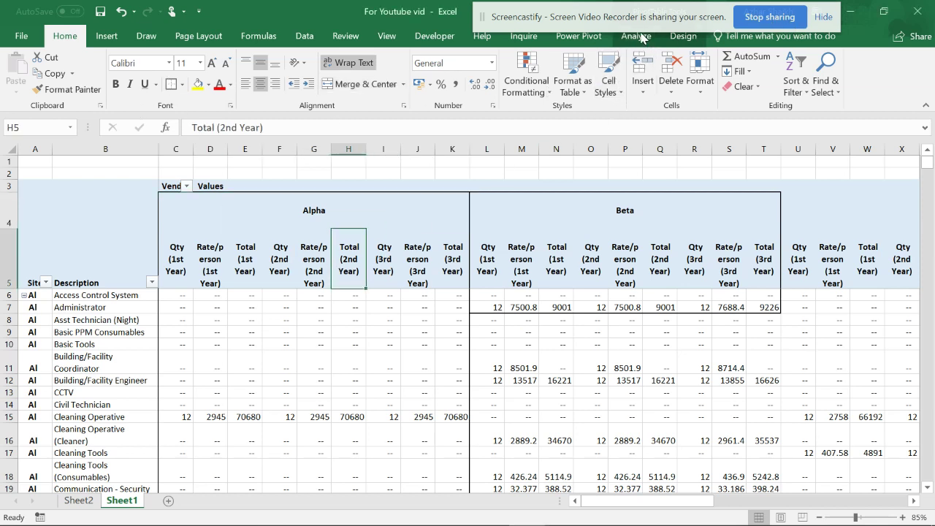
- Turn off Autofit column widths on update in PivotTable Options, leaving error display off
{"action": "left_click", "coordinate": [685, 38]}
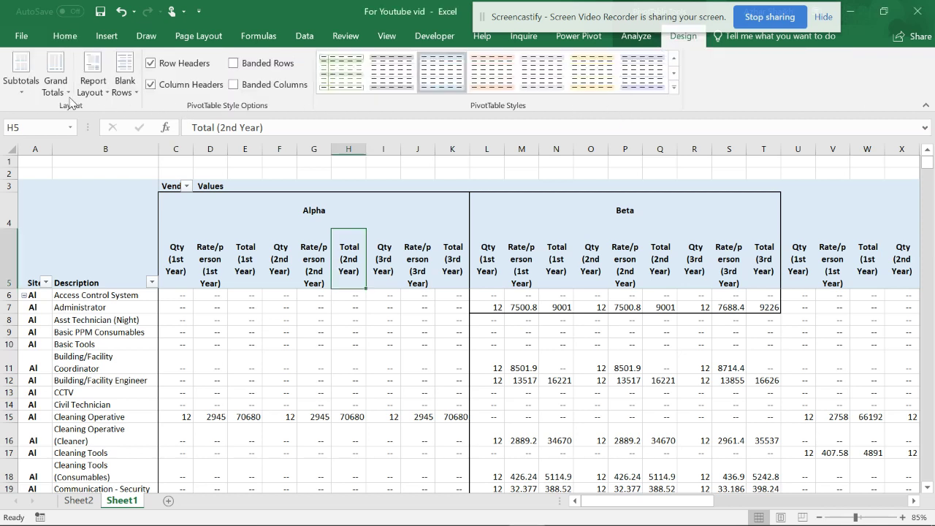
{"action": "left_click", "coordinate": [636, 36]}
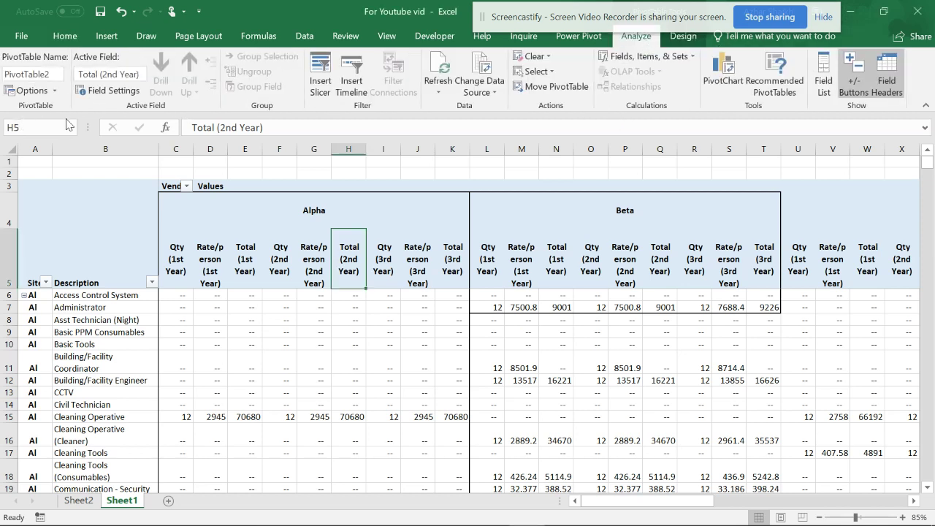
{"action": "left_click", "coordinate": [41, 92]}
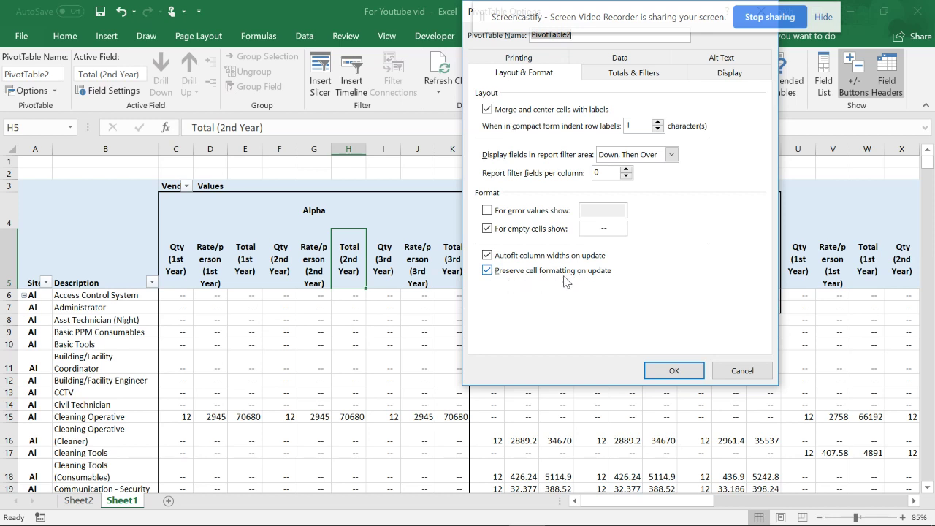
{"action": "left_click", "coordinate": [486, 255]}
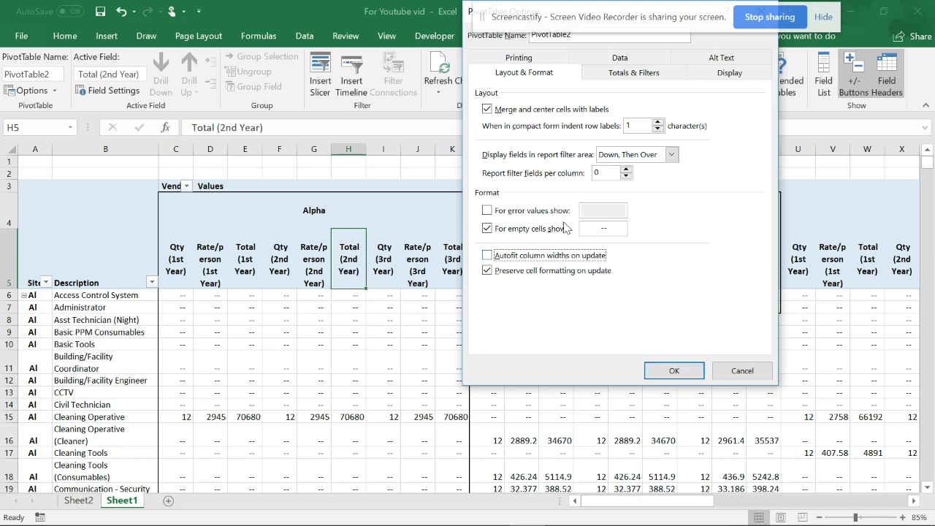
{"action": "left_click", "coordinate": [500, 213]}
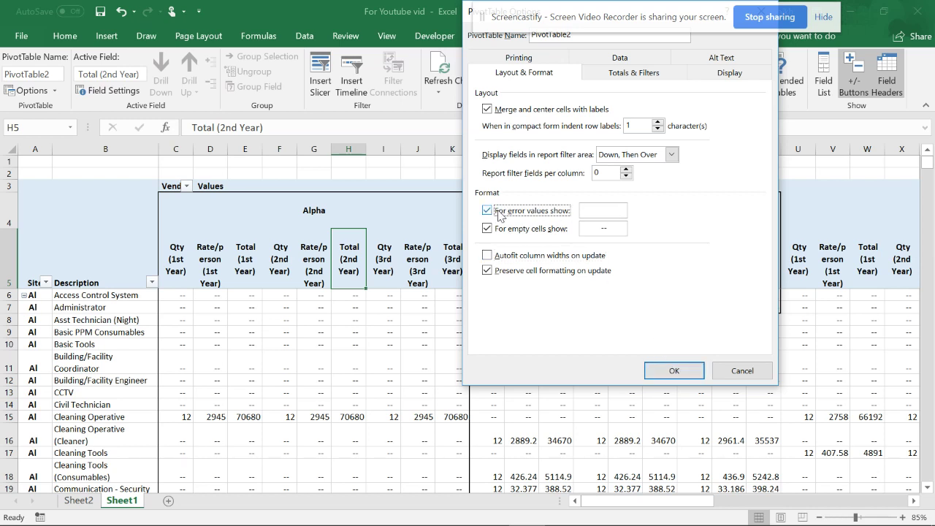
{"action": "left_click", "coordinate": [496, 212]}
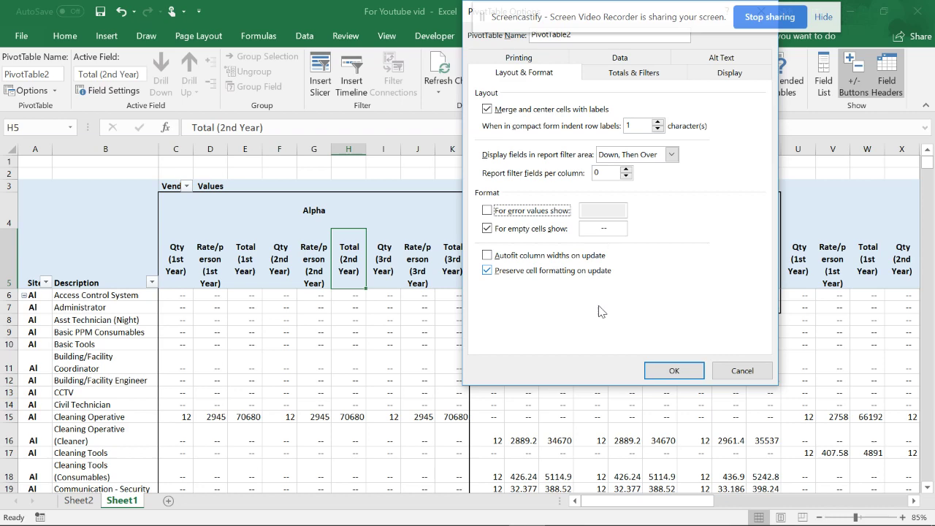
{"action": "left_click", "coordinate": [676, 371]}
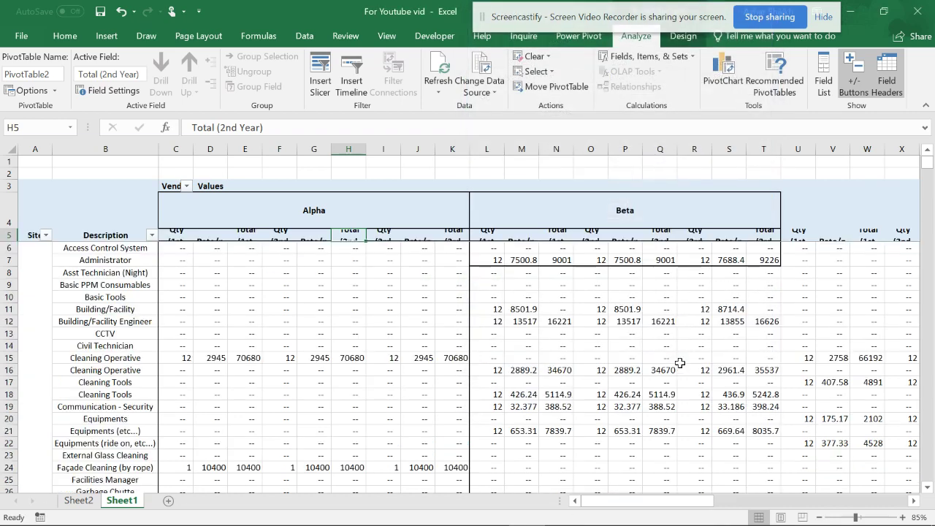
- Make the pivot header row 5 slightly taller
{"action": "left_click", "coordinate": [18, 235]}
{"action": "left_click_drag", "start_coordinate": [15, 241], "coordinate": [13, 243]}
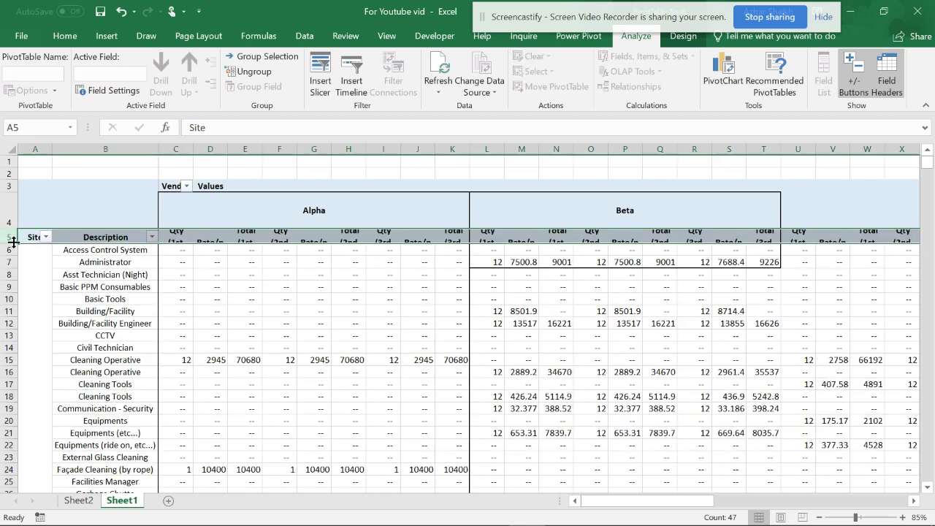
{"action": "scroll", "coordinate": [291, 272], "scroll_direction": "down", "scroll_amount": 1}
{"action": "scroll", "coordinate": [291, 272], "scroll_direction": "up", "scroll_amount": 1}
{"action": "left_click", "coordinate": [132, 274]}
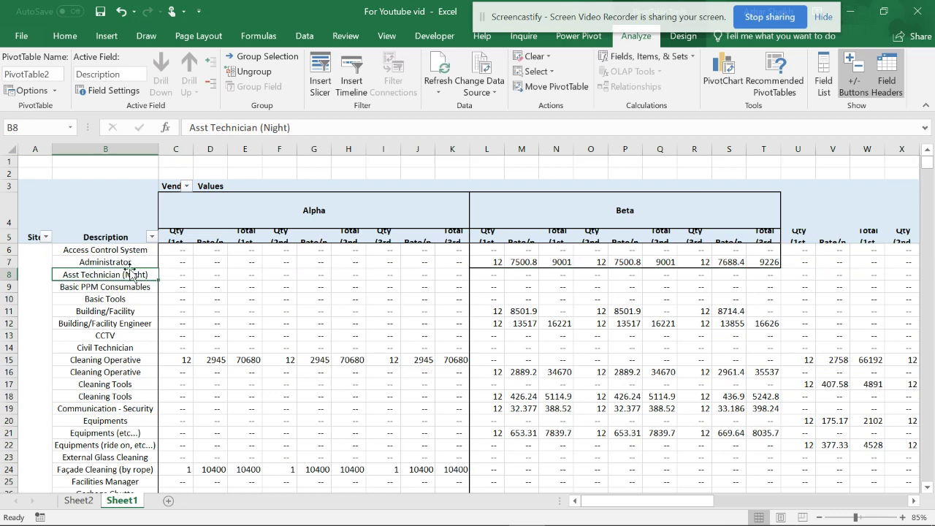
{"action": "scroll", "coordinate": [129, 268], "scroll_direction": "down", "scroll_amount": 1}
{"action": "scroll", "coordinate": [125, 254], "scroll_direction": "up", "scroll_amount": 1}
- Remove Description from the pivot rows and add Service under Site in the field list
{"action": "left_click", "coordinate": [826, 86]}
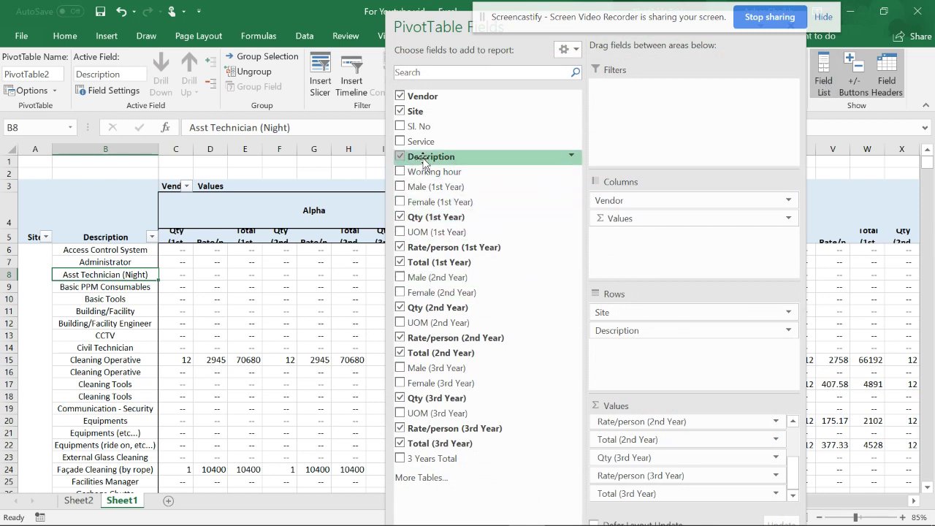
{"action": "left_click_drag", "start_coordinate": [441, 158], "coordinate": [856, 147]}
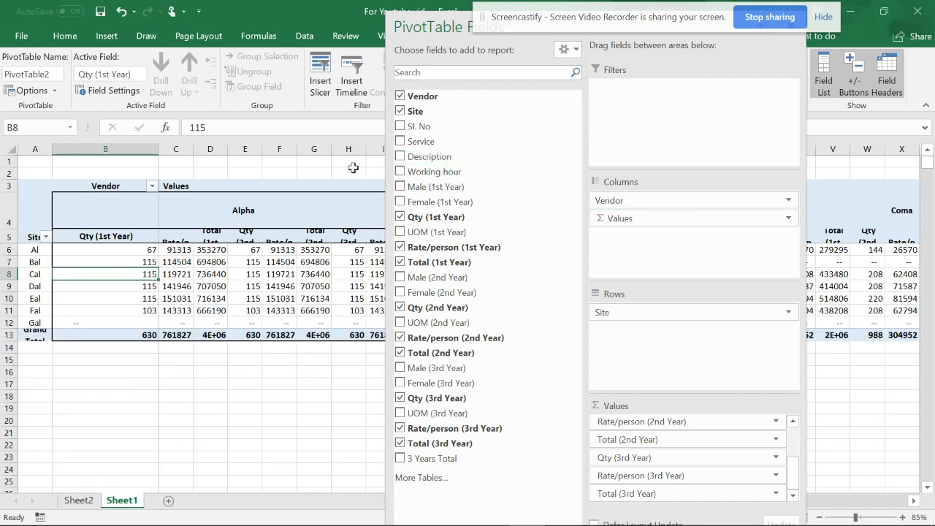
{"action": "left_click_drag", "start_coordinate": [422, 141], "coordinate": [683, 347]}
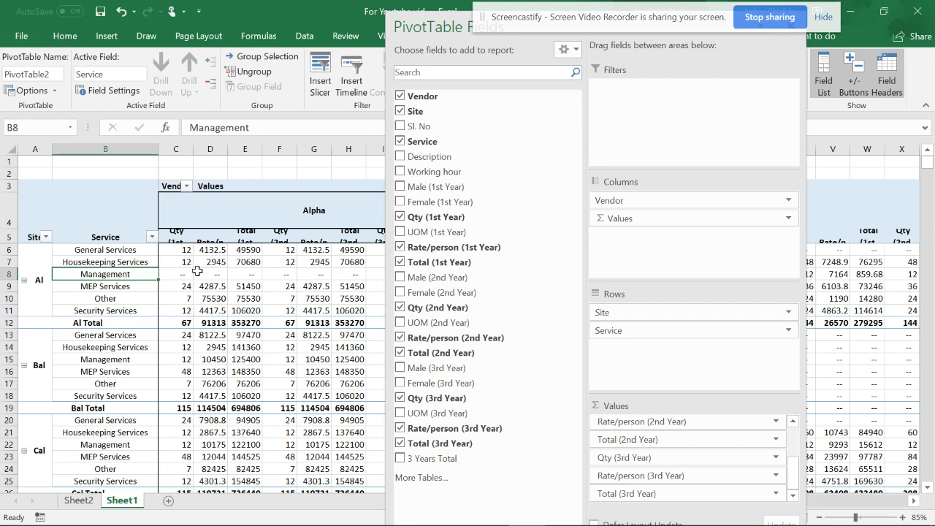
{"action": "left_click", "coordinate": [112, 149]}
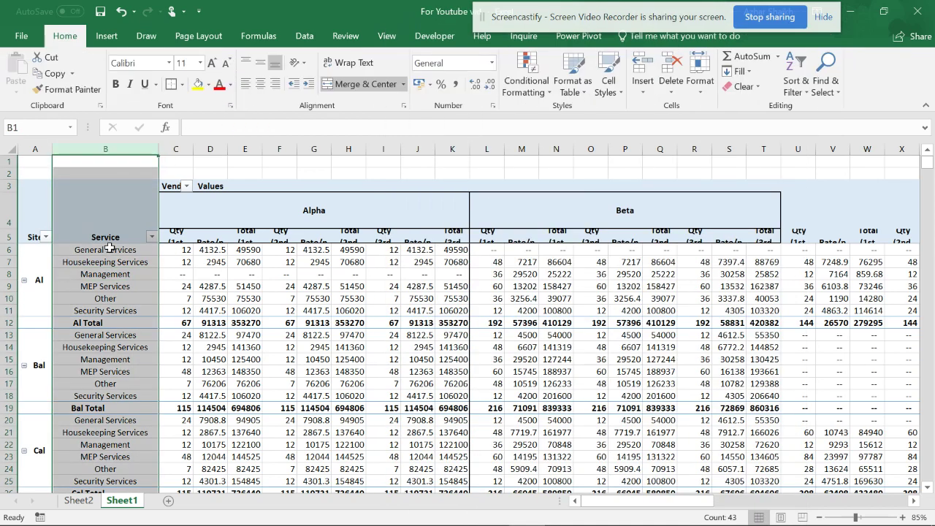
- Left-align the Service labels in column B and unmerge the Site labels in column A
{"action": "left_click", "coordinate": [245, 83]}
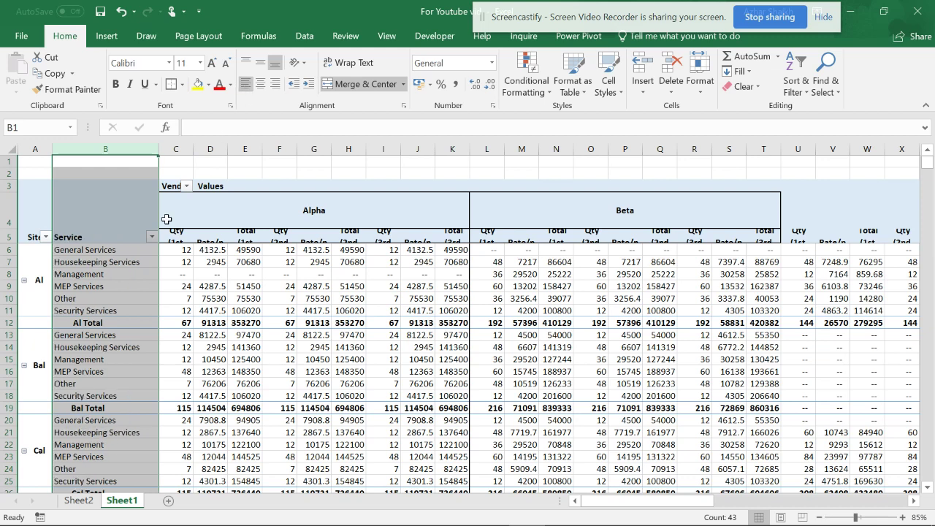
{"action": "left_click", "coordinate": [42, 159]}
{"action": "left_click", "coordinate": [35, 149]}
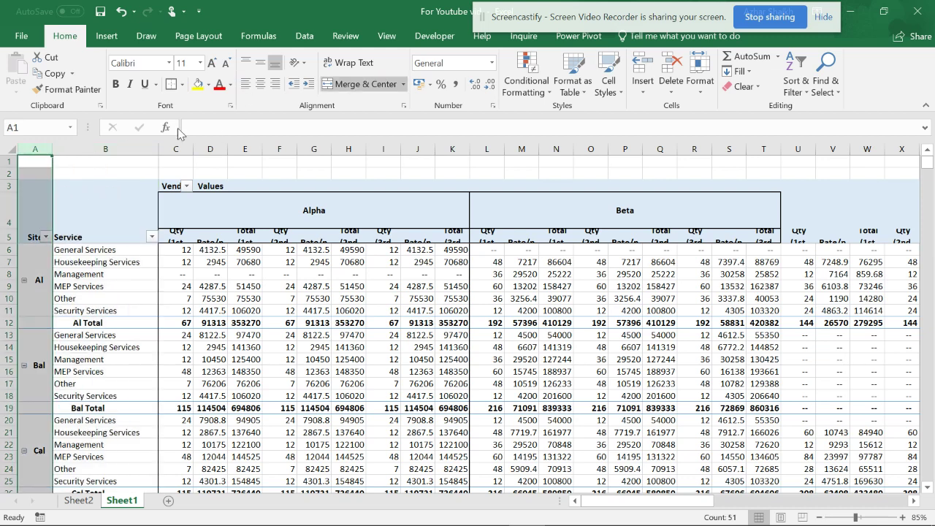
{"action": "left_click", "coordinate": [342, 82]}
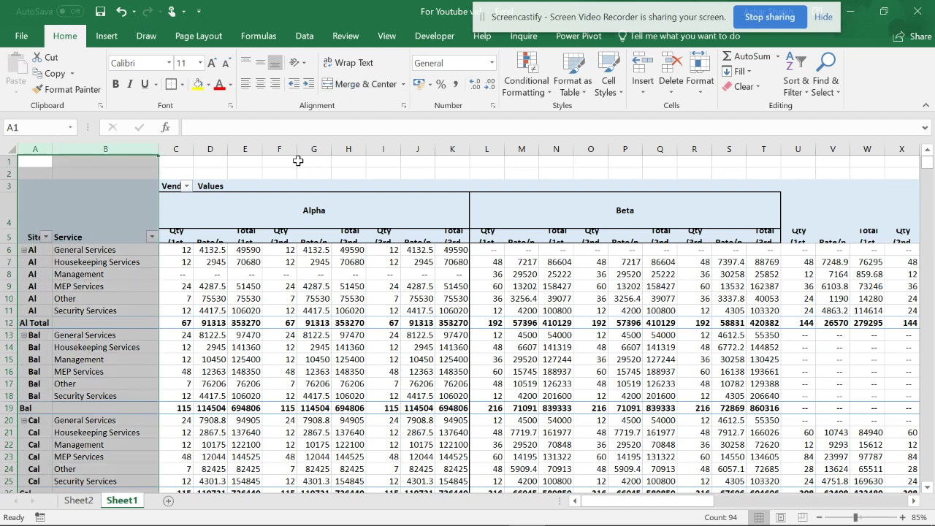
{"action": "left_click", "coordinate": [71, 272]}
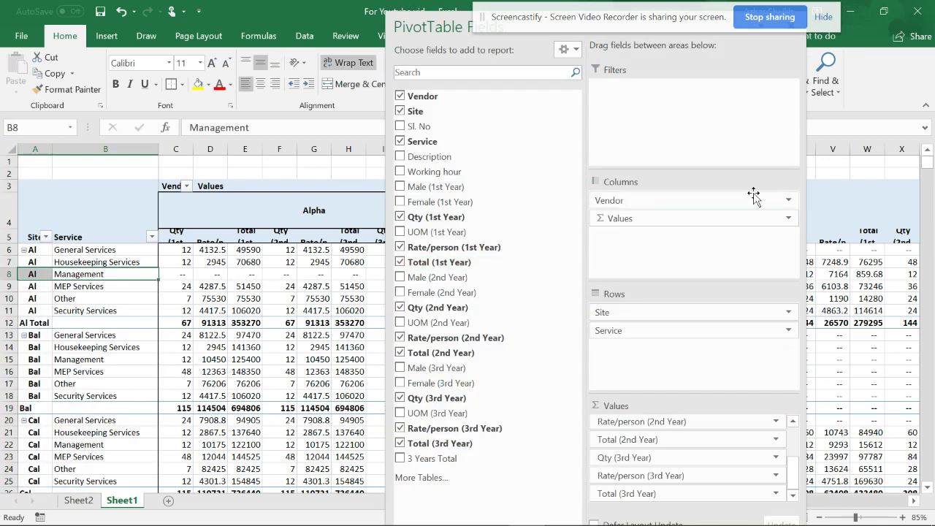
- Close the field list and scroll across the pivot to review the '--' placeholders
{"action": "double_click", "coordinate": [439, 27]}
{"action": "left_click", "coordinate": [801, 87]}
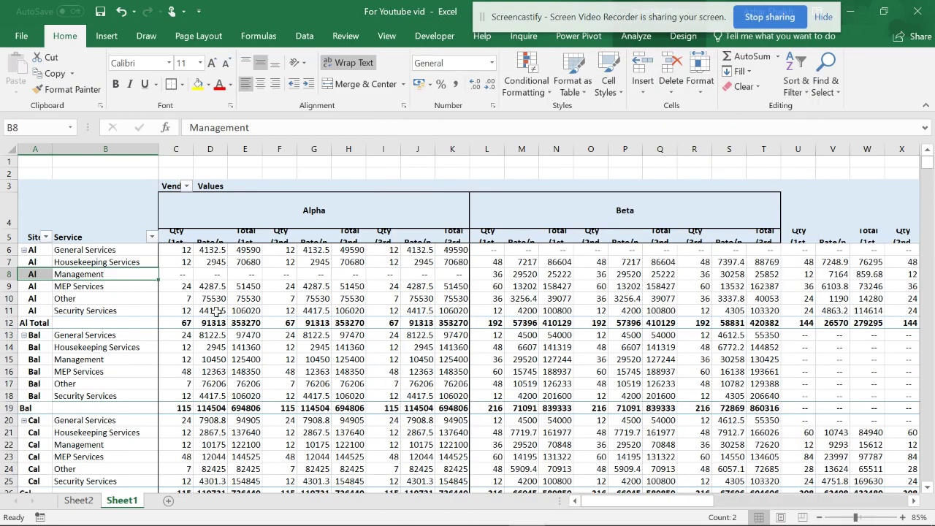
{"action": "scroll", "coordinate": [175, 315], "scroll_direction": "down", "scroll_amount": 7}
{"action": "scroll", "coordinate": [191, 344], "scroll_direction": "down", "scroll_amount": 7}
{"action": "scroll", "coordinate": [197, 353], "scroll_direction": "up", "scroll_amount": 5}
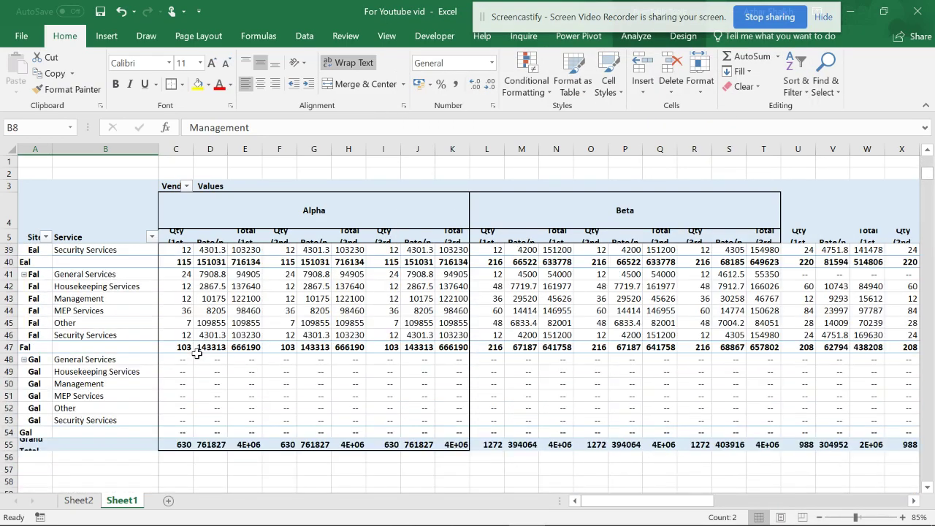
{"action": "scroll", "coordinate": [207, 356], "scroll_direction": "down", "scroll_amount": 3}
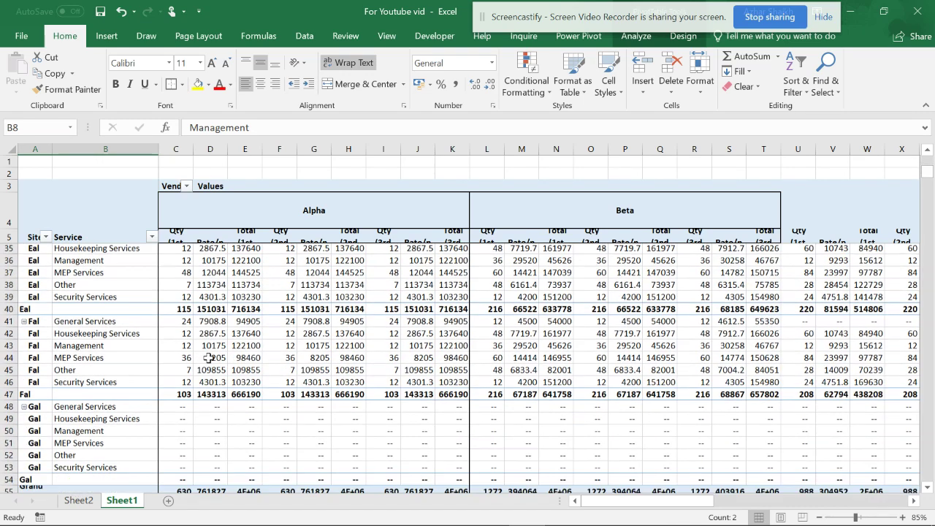
{"action": "scroll", "coordinate": [209, 359], "scroll_direction": "up", "scroll_amount": 1}
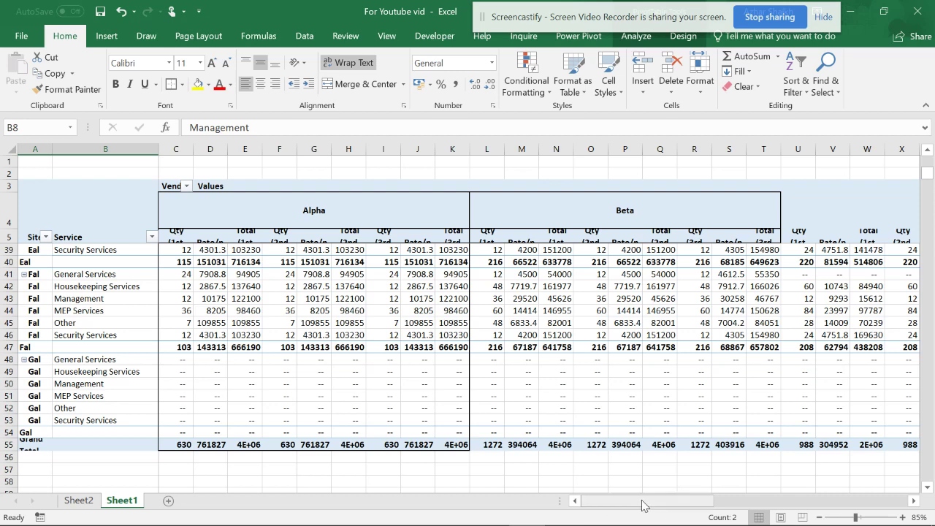
{"action": "left_click_drag", "start_coordinate": [643, 505], "coordinate": [747, 504]}
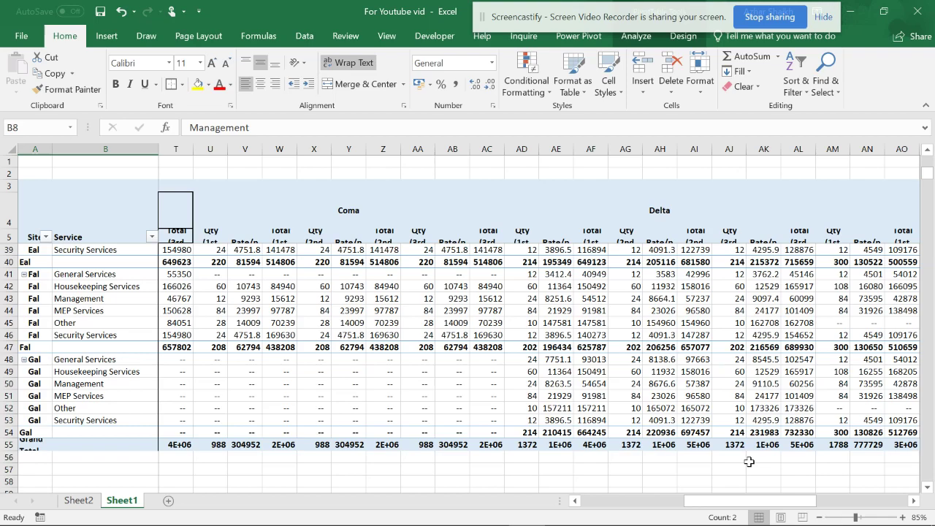
{"action": "left_click_drag", "start_coordinate": [761, 504], "coordinate": [539, 511]}
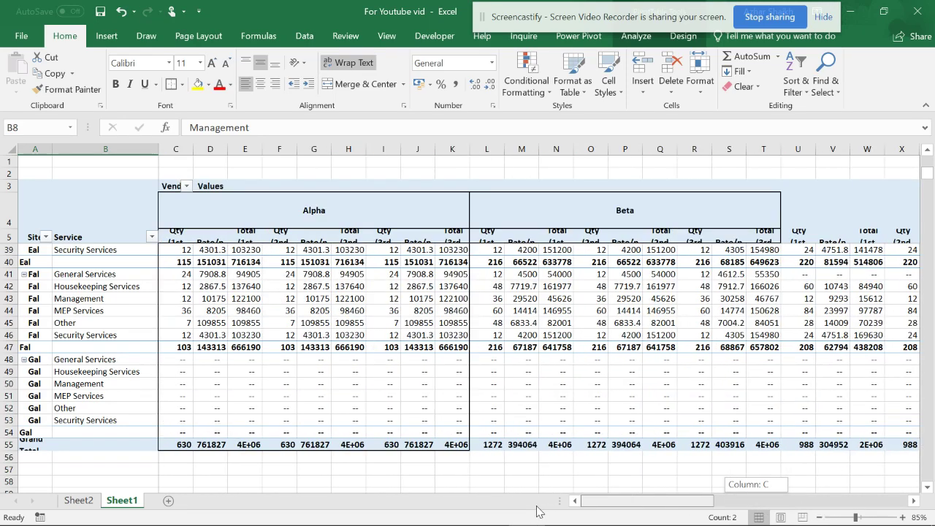
{"action": "scroll", "coordinate": [340, 382], "scroll_direction": "up", "scroll_amount": 11}
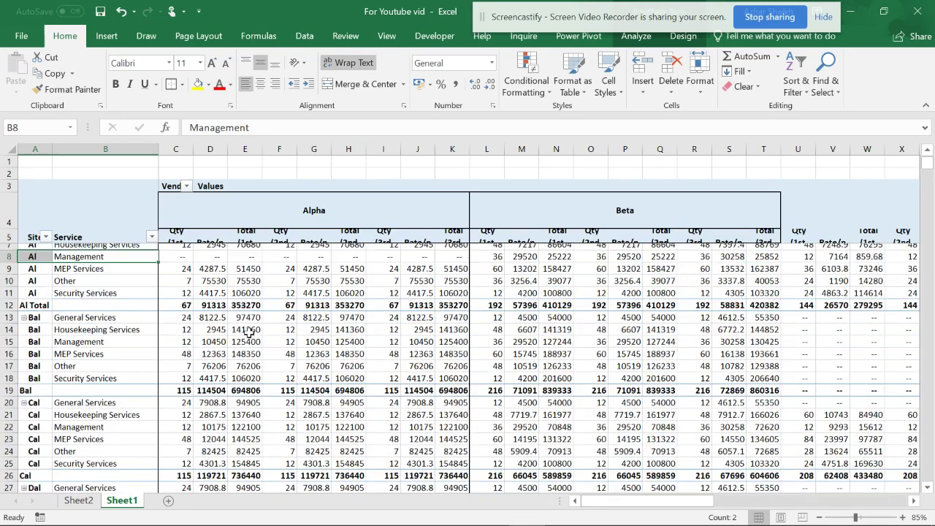
{"action": "scroll", "coordinate": [248, 332], "scroll_direction": "up", "scroll_amount": 1}
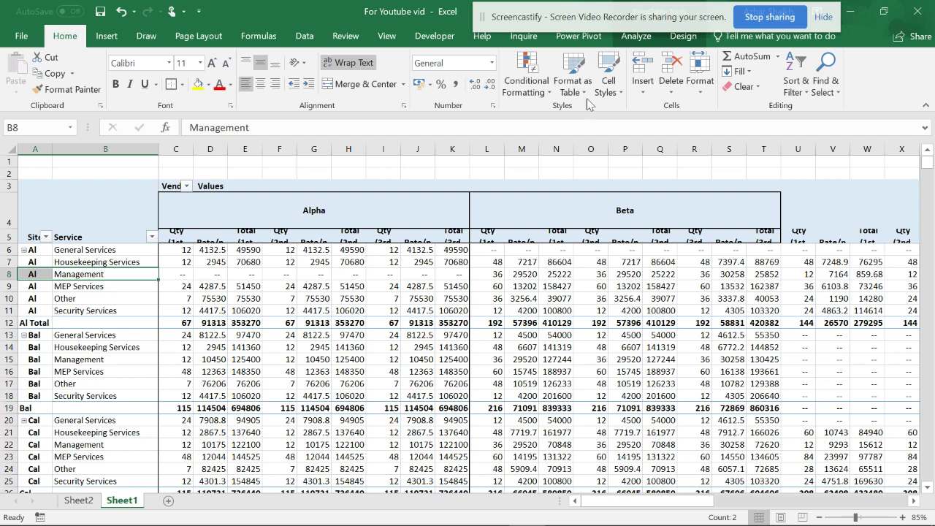
- Enable Merge and center labels, show '--' for empty cells, and disable column autofit on update
{"action": "left_click", "coordinate": [645, 40]}
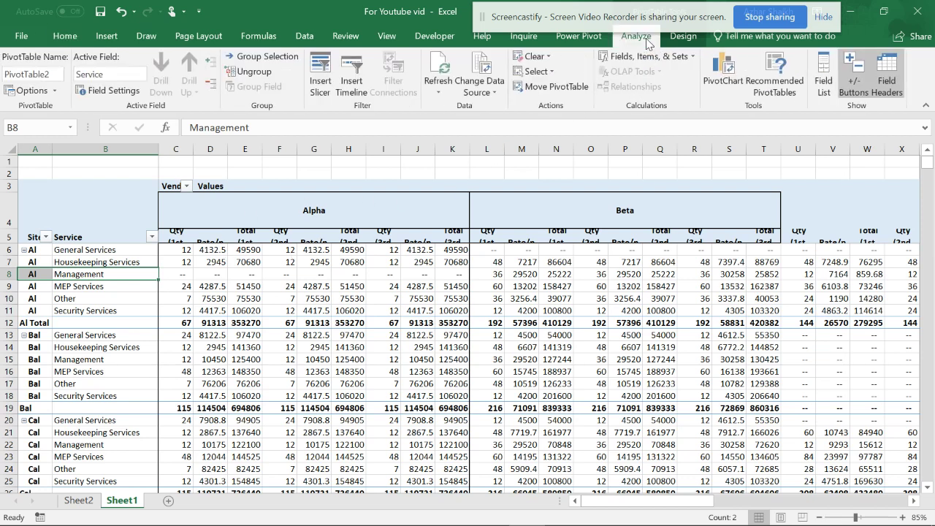
{"action": "left_click", "coordinate": [30, 90]}
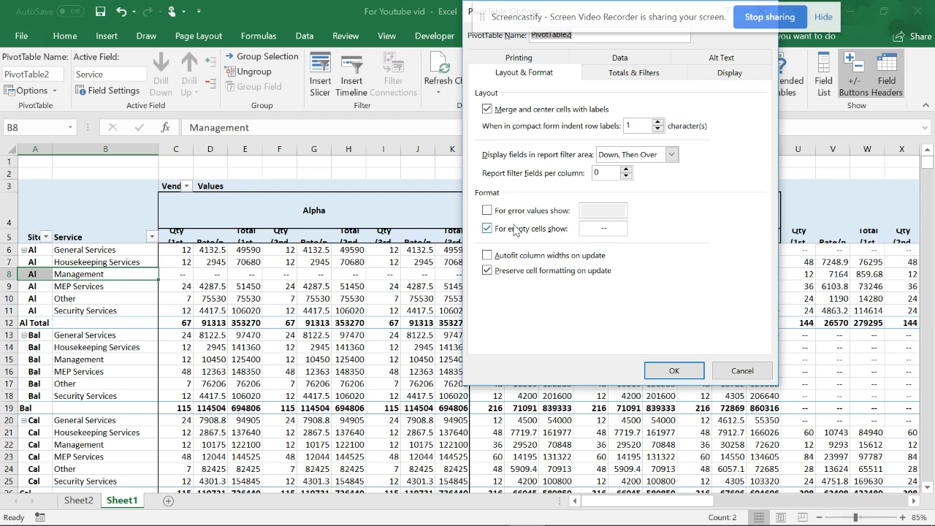
{"action": "left_click", "coordinate": [669, 369]}
{"action": "left_click", "coordinate": [99, 248]}
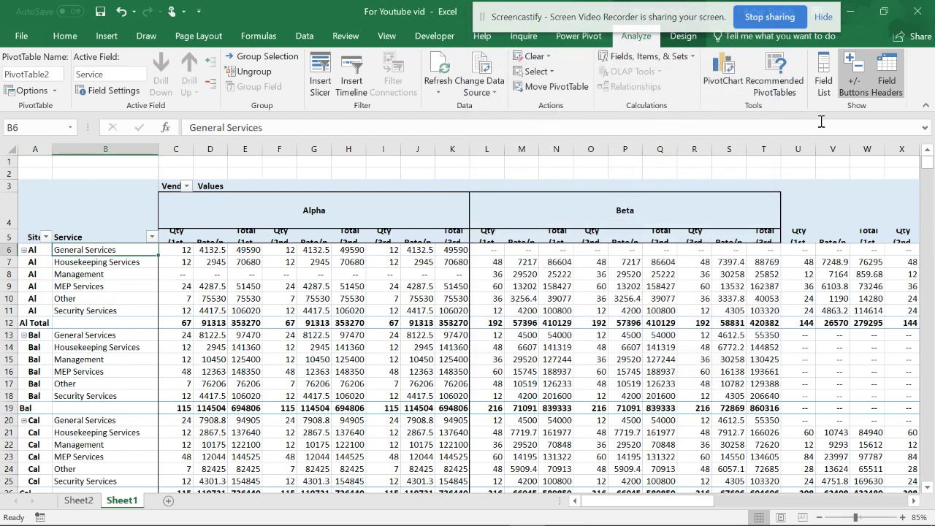
- Add Description as a row field below Service and widen column C for full descriptions
{"action": "left_click", "coordinate": [823, 77]}
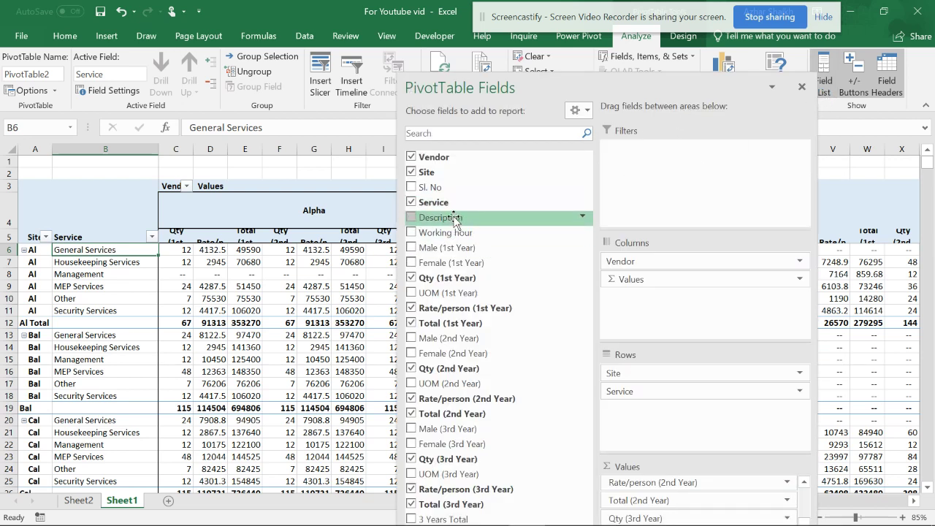
{"action": "left_click_drag", "start_coordinate": [454, 218], "coordinate": [673, 413]}
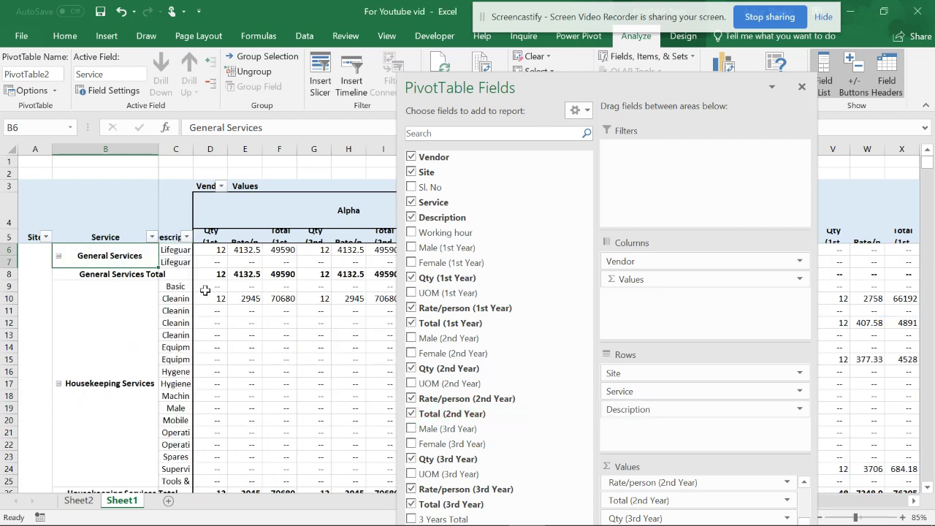
{"action": "left_click_drag", "start_coordinate": [193, 144], "coordinate": [221, 144]}
{"action": "left_click_drag", "start_coordinate": [29, 146], "coordinate": [97, 146]}
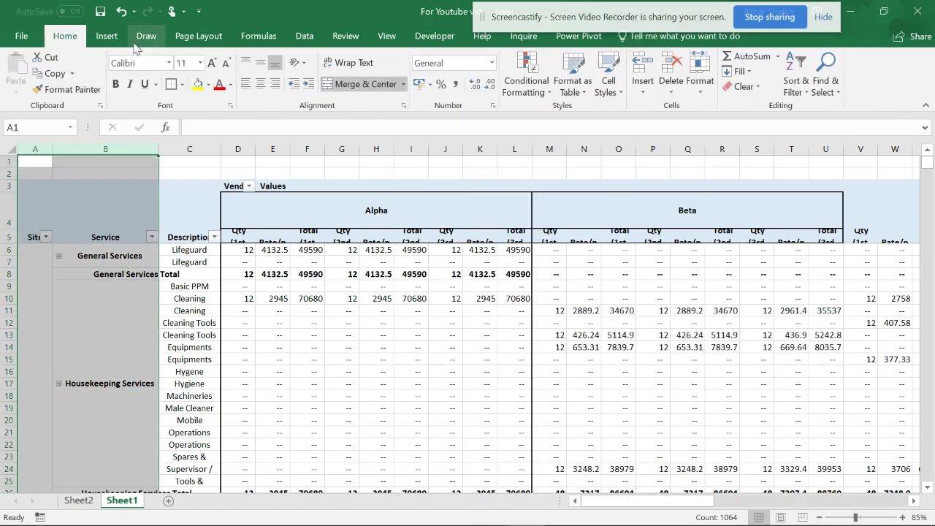
- Unmerge the Site and Service labels so they repeat on every row, then close the field list
{"action": "left_click", "coordinate": [345, 86]}
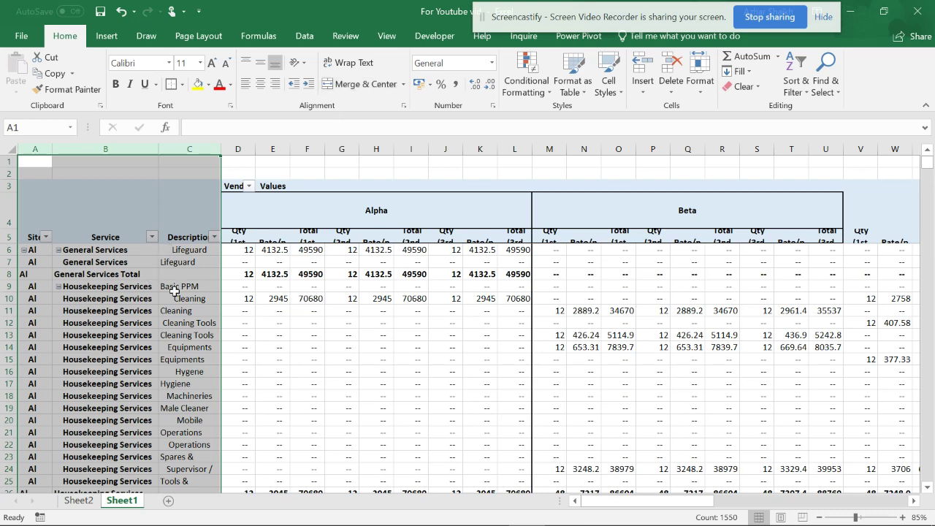
{"action": "scroll", "coordinate": [178, 302], "scroll_direction": "down", "scroll_amount": 2}
{"action": "scroll", "coordinate": [290, 287], "scroll_direction": "up", "scroll_amount": 2}
{"action": "left_click", "coordinate": [250, 249]}
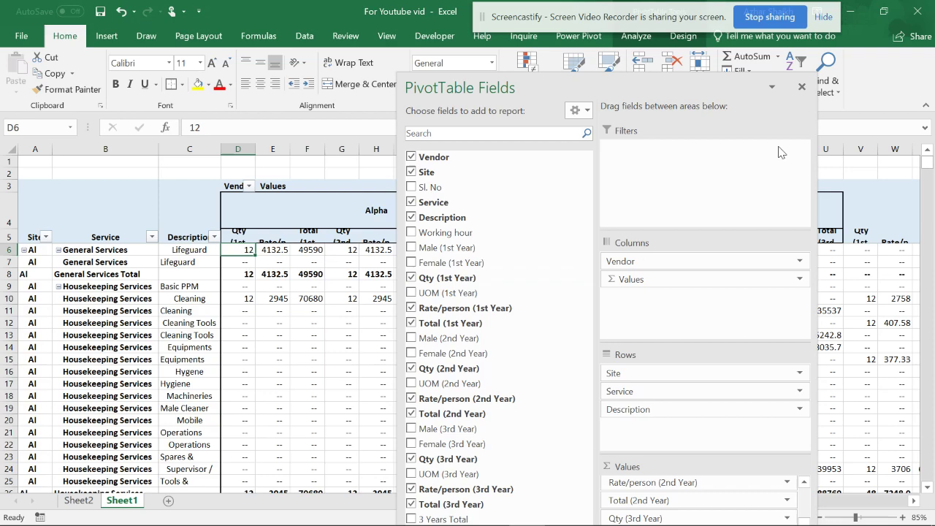
{"action": "left_click", "coordinate": [800, 87]}
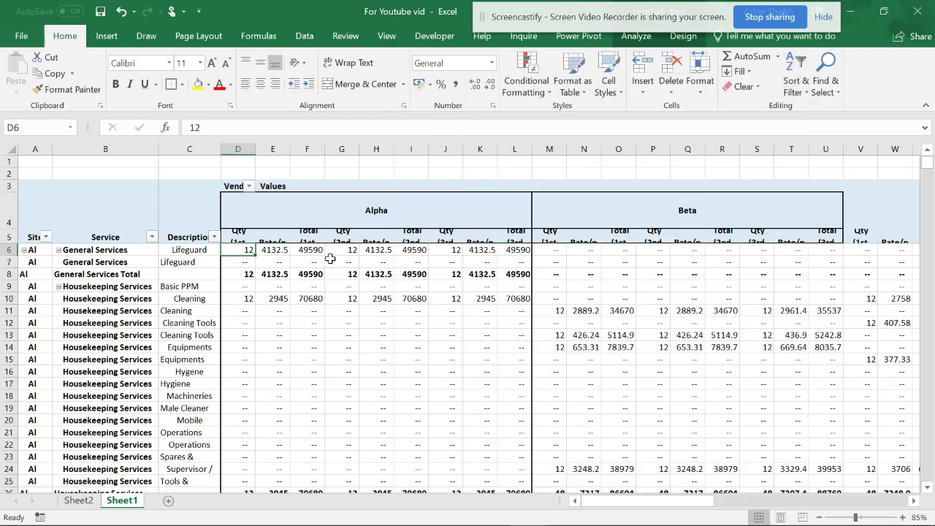
{"action": "scroll", "coordinate": [371, 271], "scroll_direction": "down", "scroll_amount": 6}
{"action": "scroll", "coordinate": [373, 277], "scroll_direction": "down", "scroll_amount": 8}
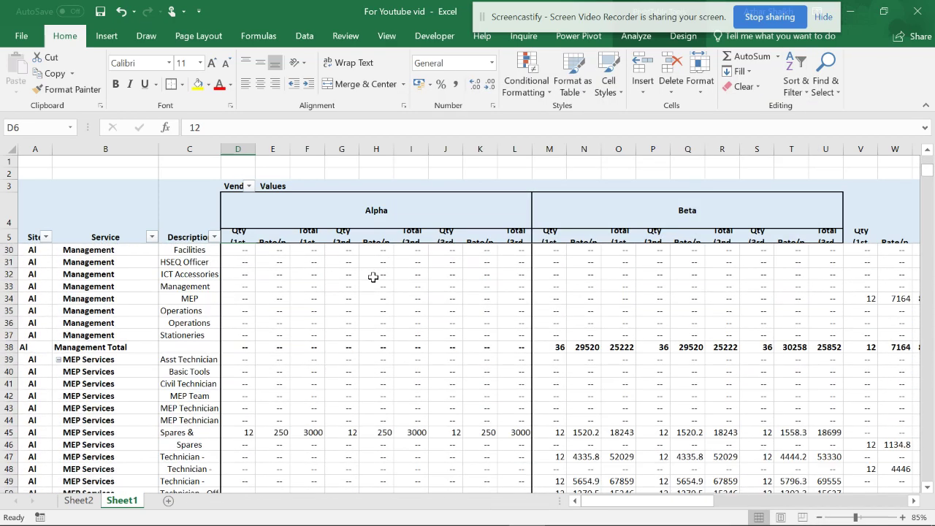
{"action": "scroll", "coordinate": [374, 281], "scroll_direction": "down", "scroll_amount": 11}
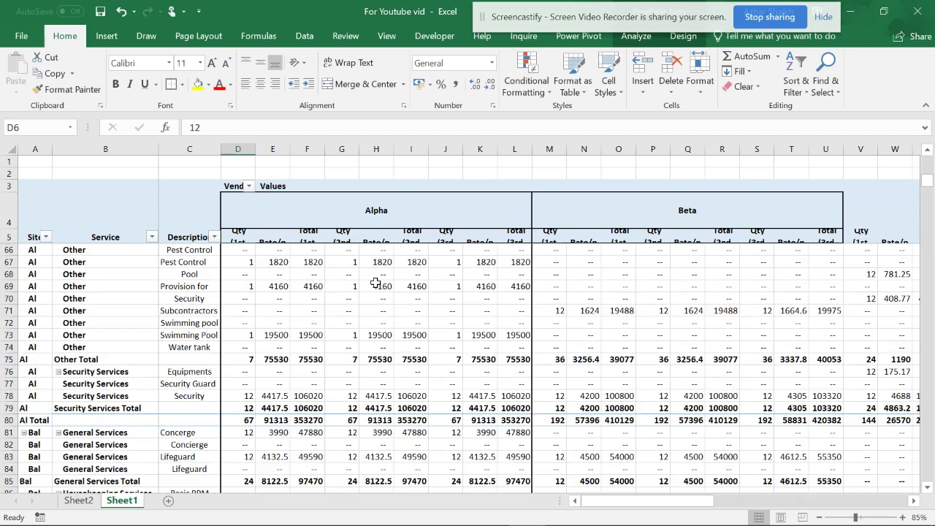
{"action": "scroll", "coordinate": [373, 292], "scroll_direction": "up", "scroll_amount": 20}
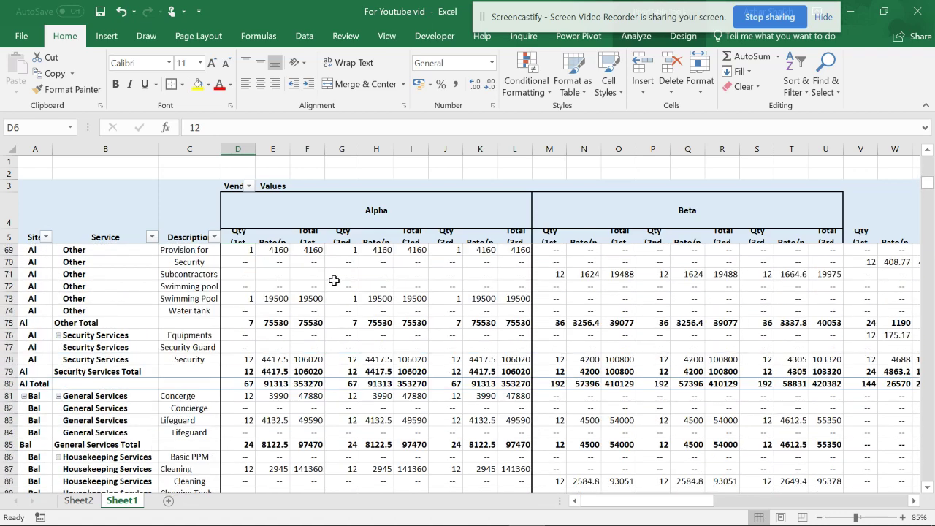
{"action": "scroll", "coordinate": [334, 280], "scroll_direction": "up", "scroll_amount": 3}
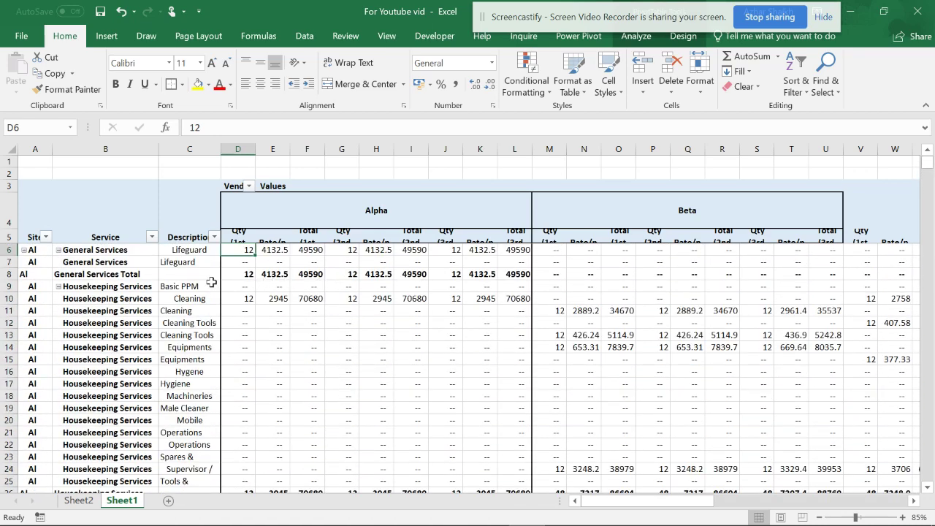
- Left-align the Description entries in column C
{"action": "left_click", "coordinate": [206, 150]}
{"action": "left_click", "coordinate": [245, 85]}
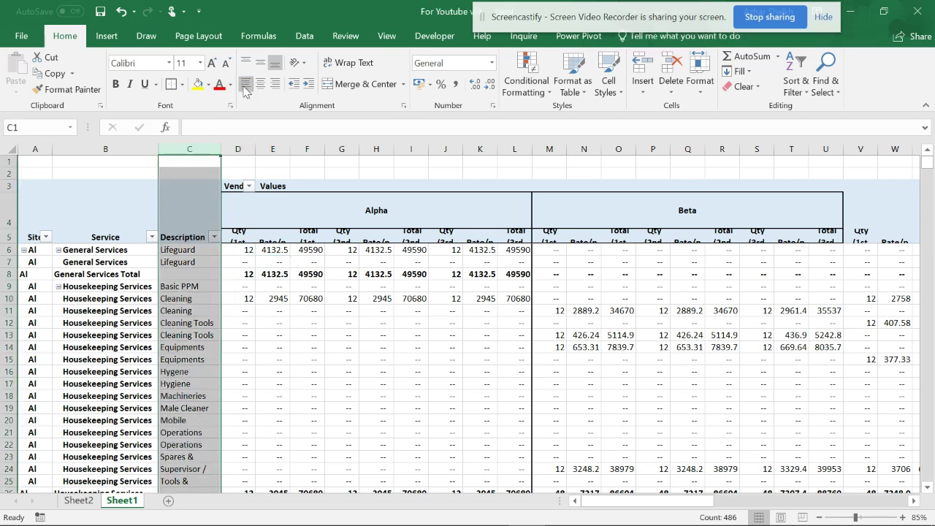
{"action": "left_click", "coordinate": [321, 296]}
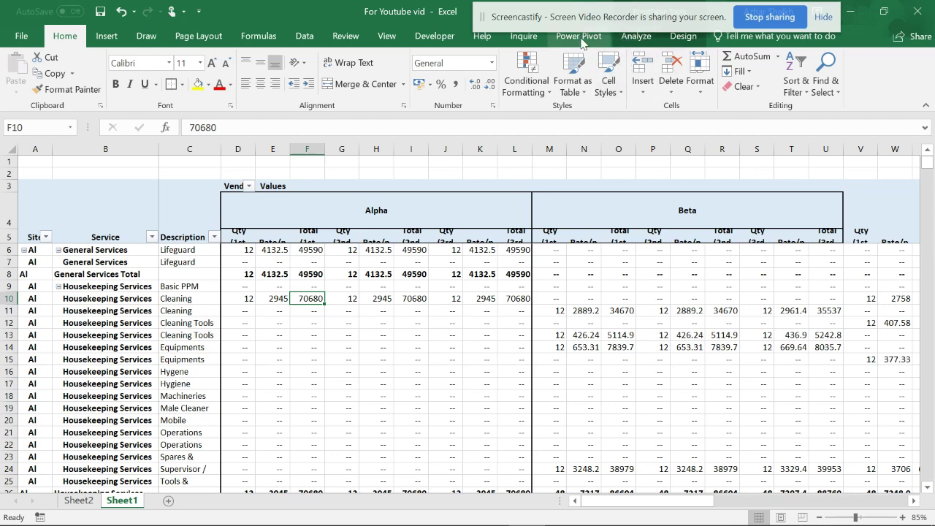
{"action": "left_click", "coordinate": [634, 37]}
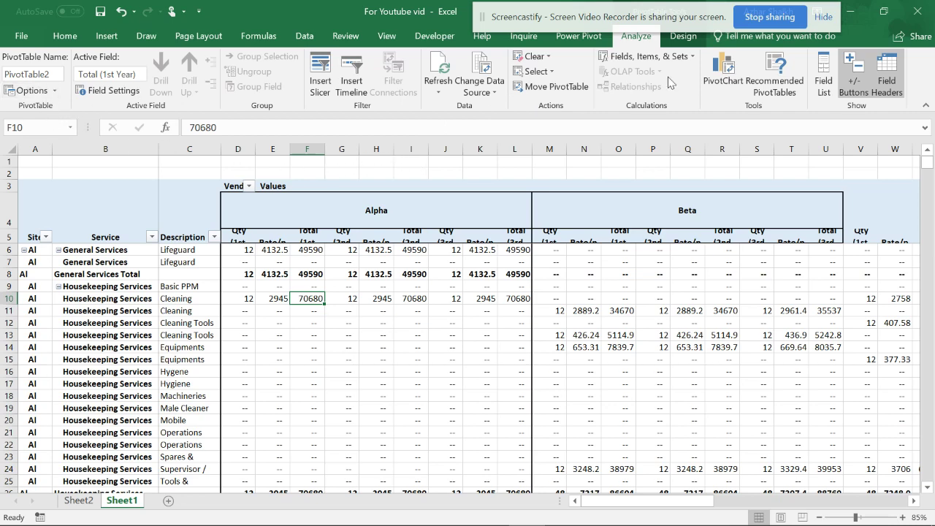
- Remove Description from the pivot rows and unmerge columns A:B so Site repeats on each row
{"action": "left_click", "coordinate": [823, 79]}
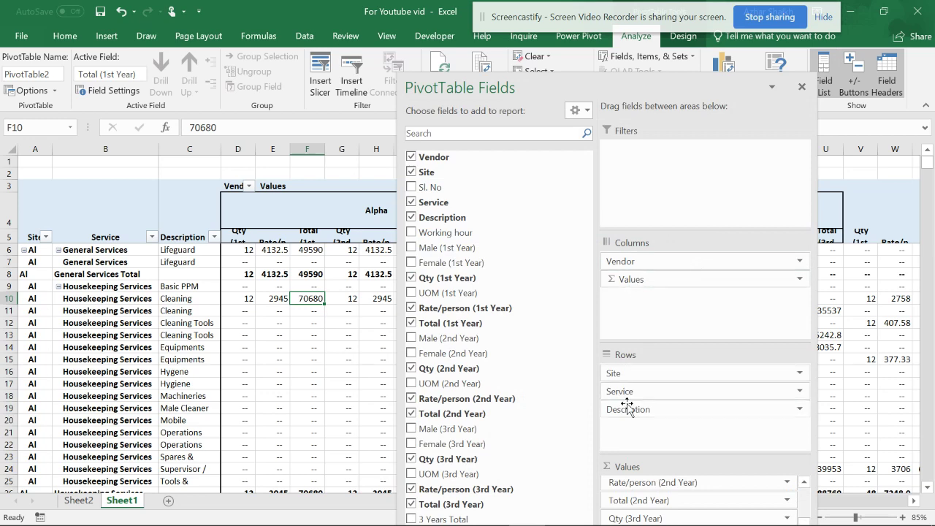
{"action": "left_click_drag", "start_coordinate": [620, 411], "coordinate": [878, 205]}
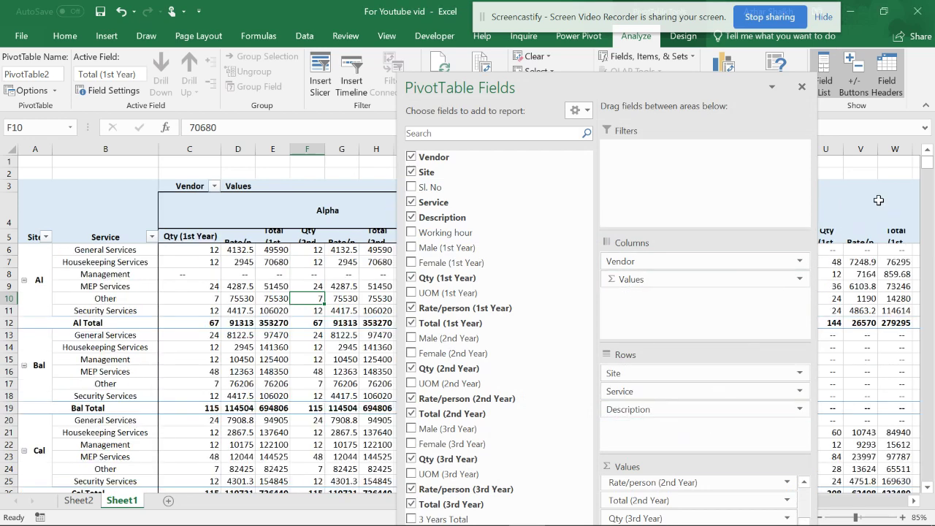
{"action": "left_click", "coordinate": [90, 147]}
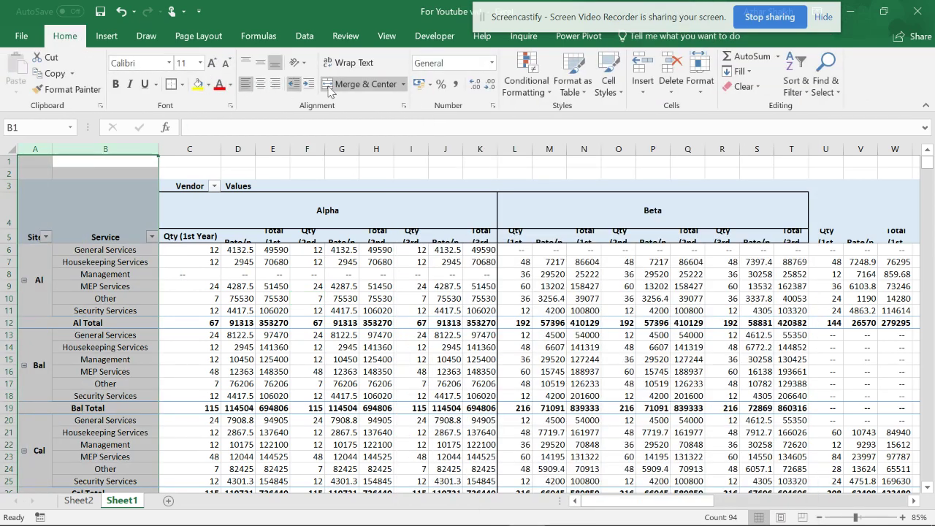
{"action": "left_click", "coordinate": [346, 85]}
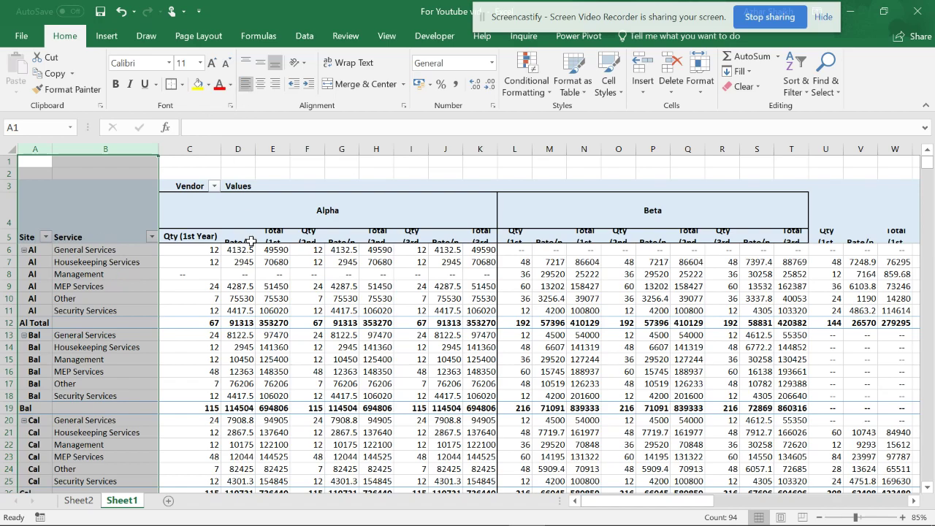
{"action": "scroll", "coordinate": [256, 248], "scroll_direction": "down", "scroll_amount": 5}
{"action": "left_click", "coordinate": [276, 285]}
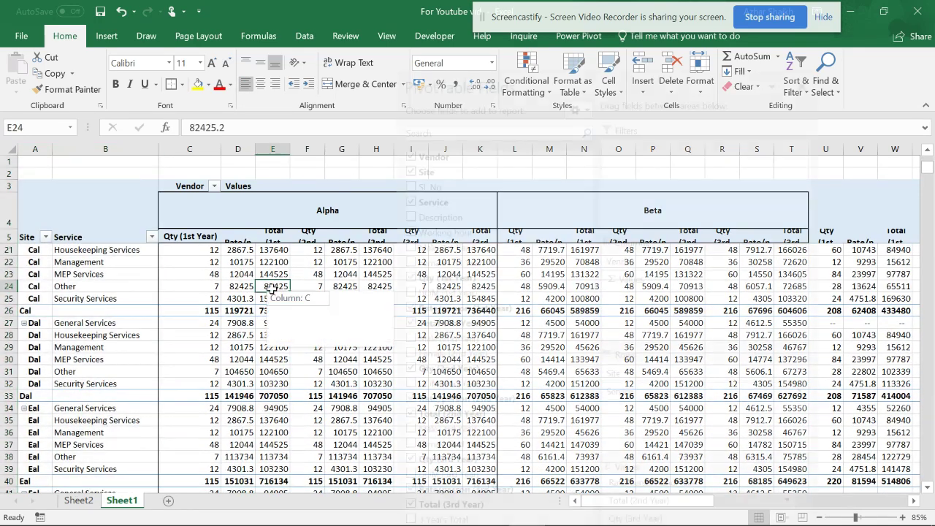
{"action": "scroll", "coordinate": [276, 292], "scroll_direction": "down", "scroll_amount": 1}
{"action": "left_click", "coordinate": [802, 88]}
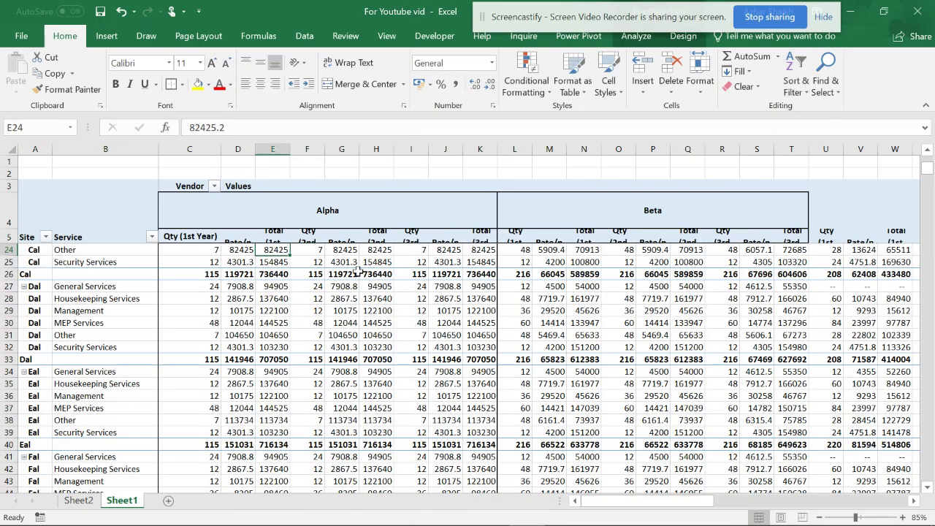
{"action": "scroll", "coordinate": [360, 278], "scroll_direction": "down", "scroll_amount": 4}
{"action": "scroll", "coordinate": [359, 278], "scroll_direction": "up", "scroll_amount": 10}
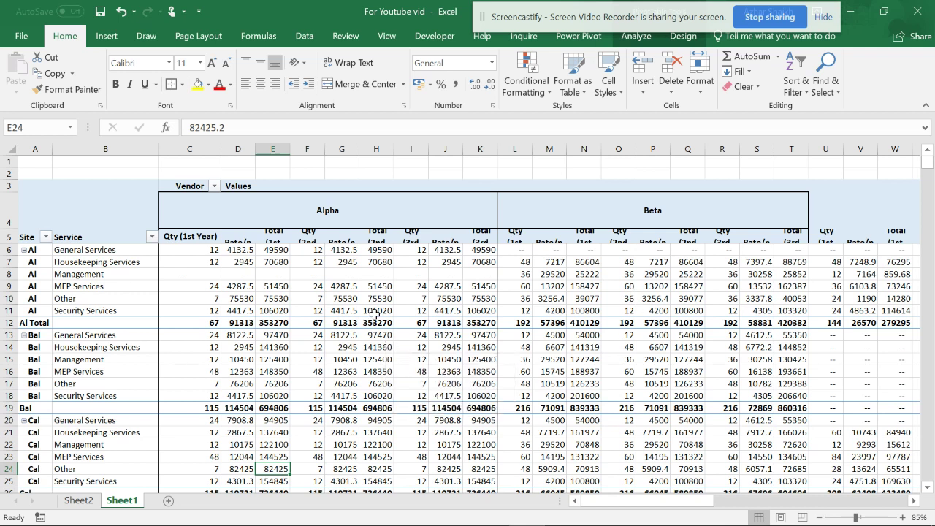
{"action": "mouse_move", "coordinate": [374, 313]}
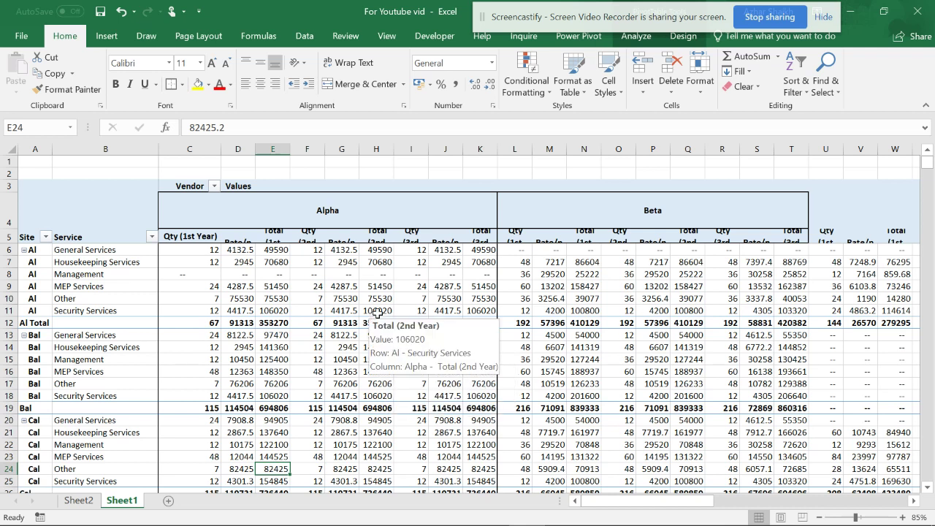